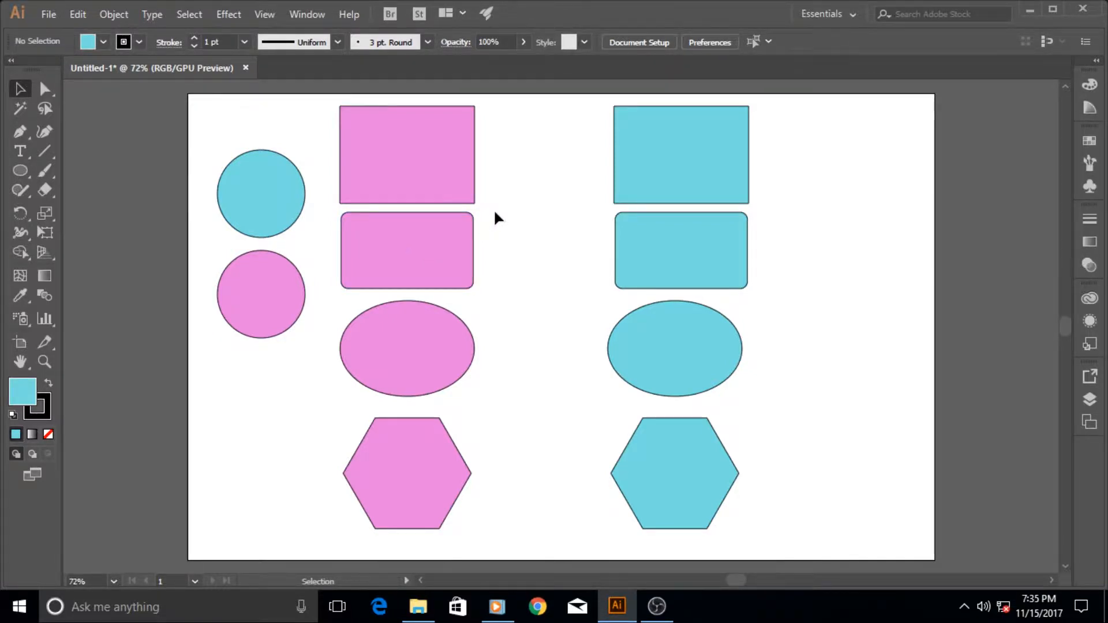
Step: Move the pink circle up so the lower part of the blue circle overlaps it
{"action": "left_click_drag", "start_coordinate": [279, 305], "coordinate": [279, 249]}
{"action": "left_click", "coordinate": [270, 162]}
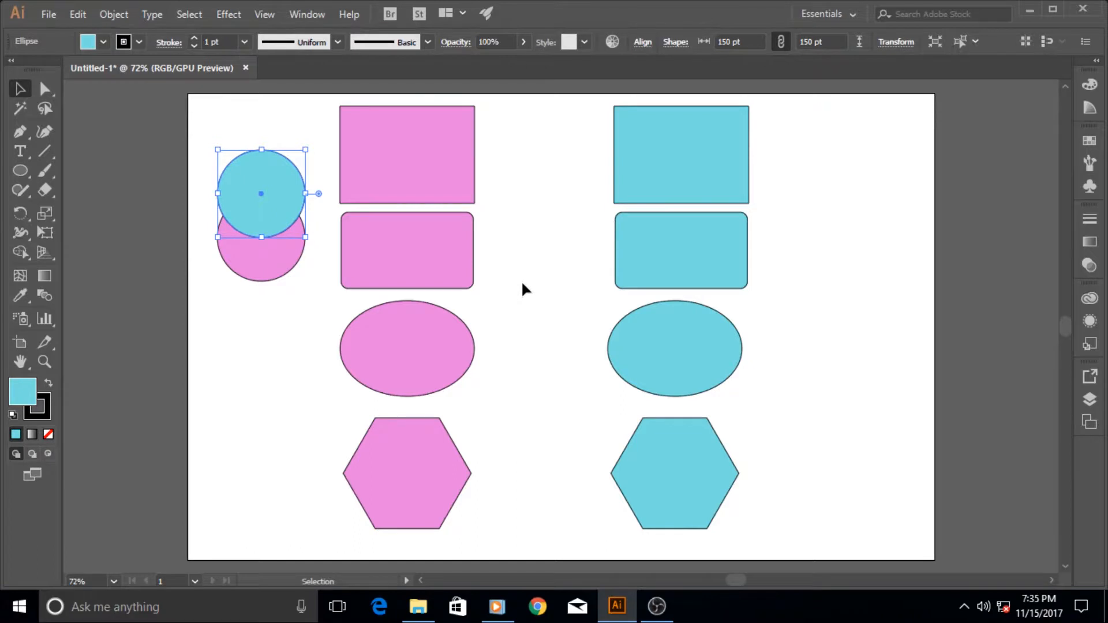
{"action": "left_click", "coordinate": [23, 172]}
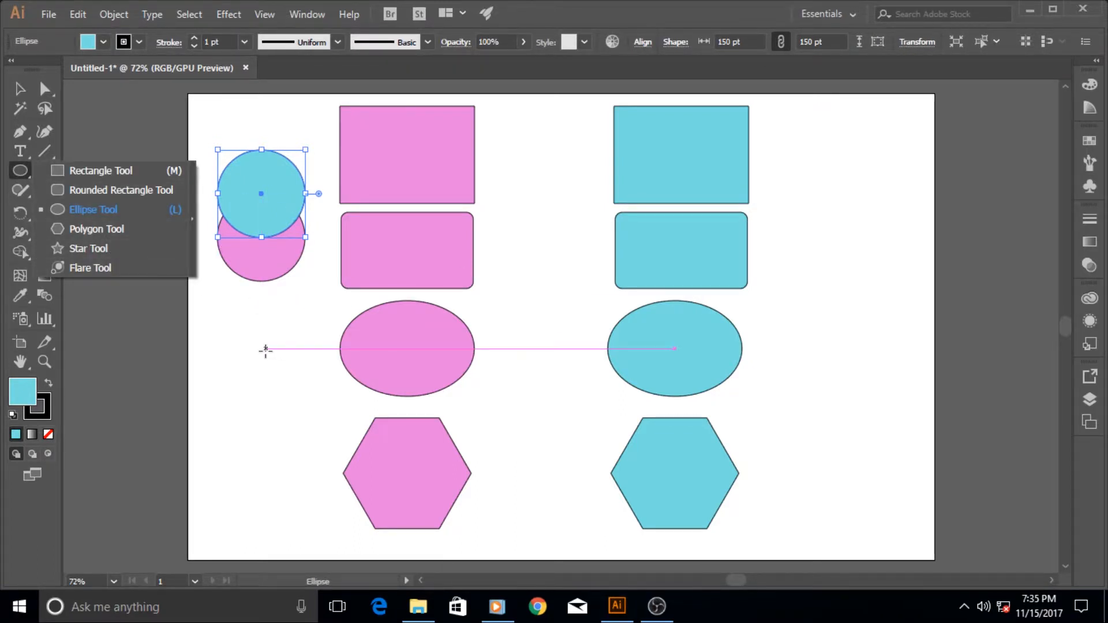
{"action": "left_click", "coordinate": [241, 359]}
{"action": "left_click", "coordinate": [595, 332]}
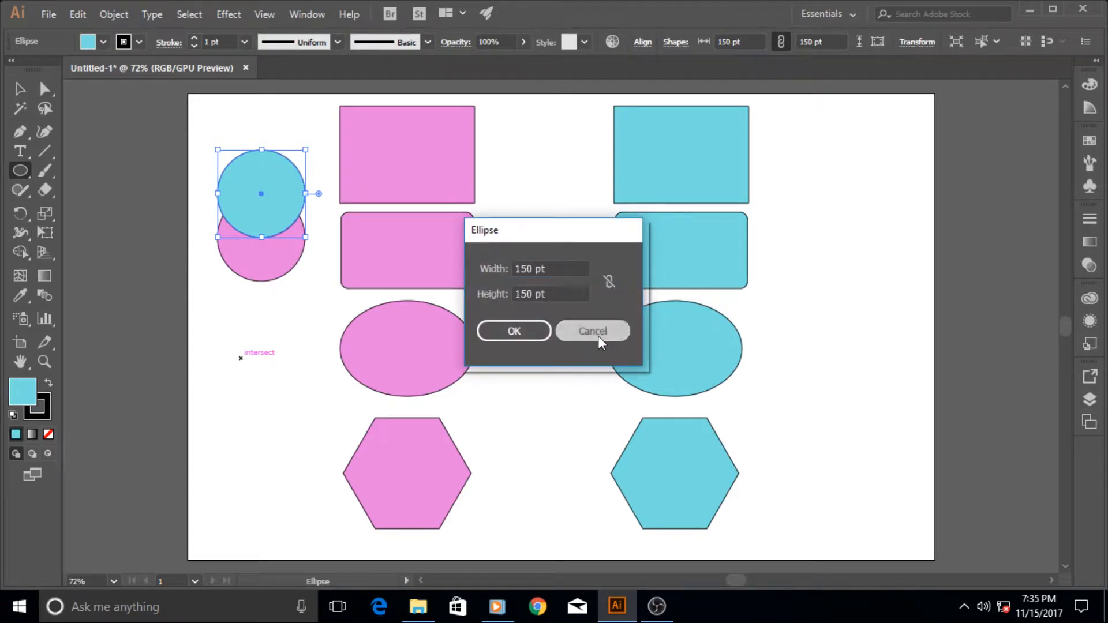
Step: Make a compound path from the two overlapping circles, then deselect it
{"action": "key", "text": "v"}
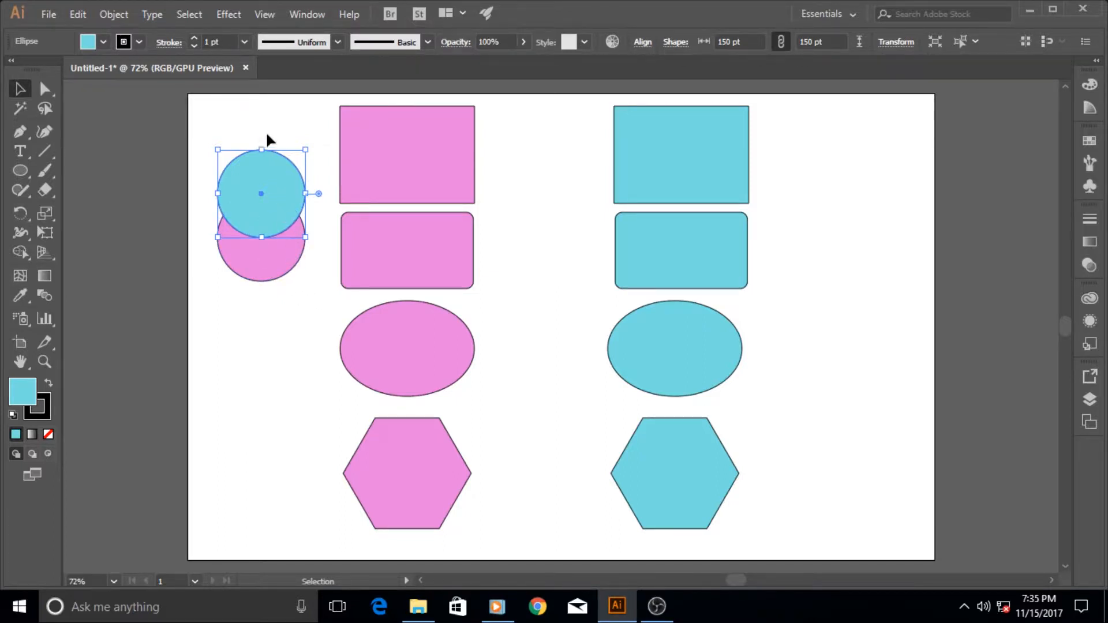
{"action": "left_click_drag", "start_coordinate": [214, 128], "coordinate": [303, 311]}
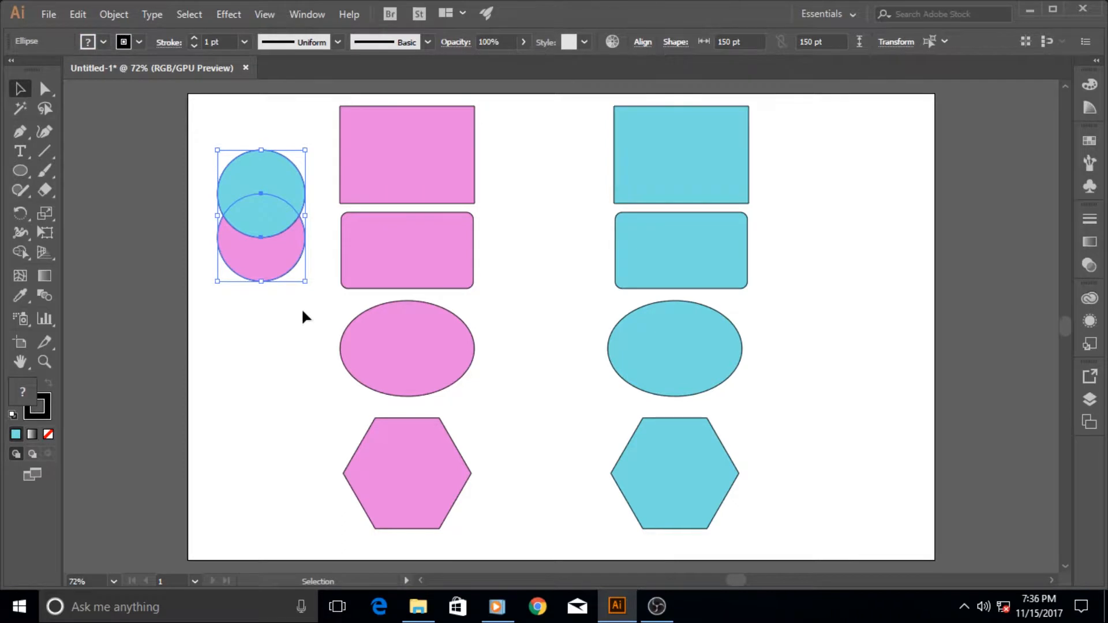
{"action": "key", "text": "a"}
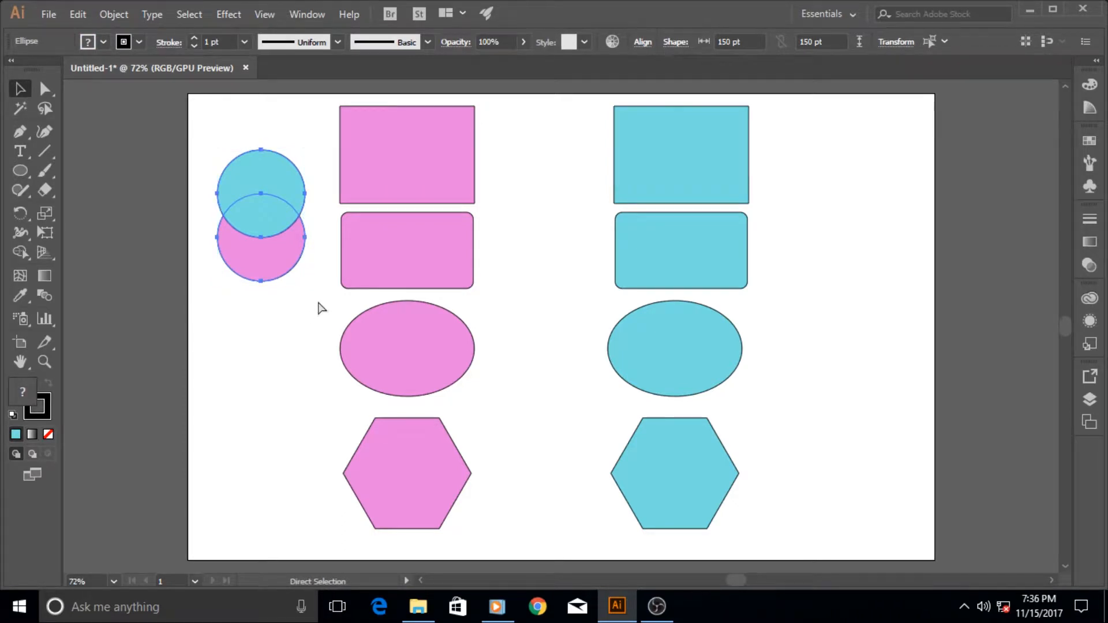
{"action": "key", "text": "ctrl+8"}
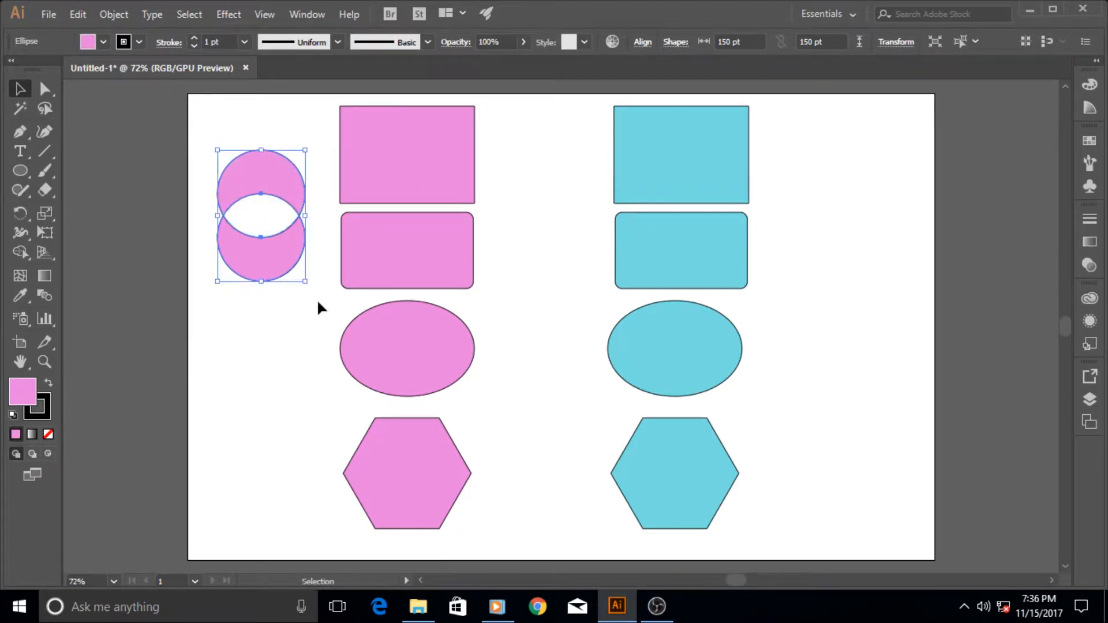
{"action": "left_click", "coordinate": [306, 303]}
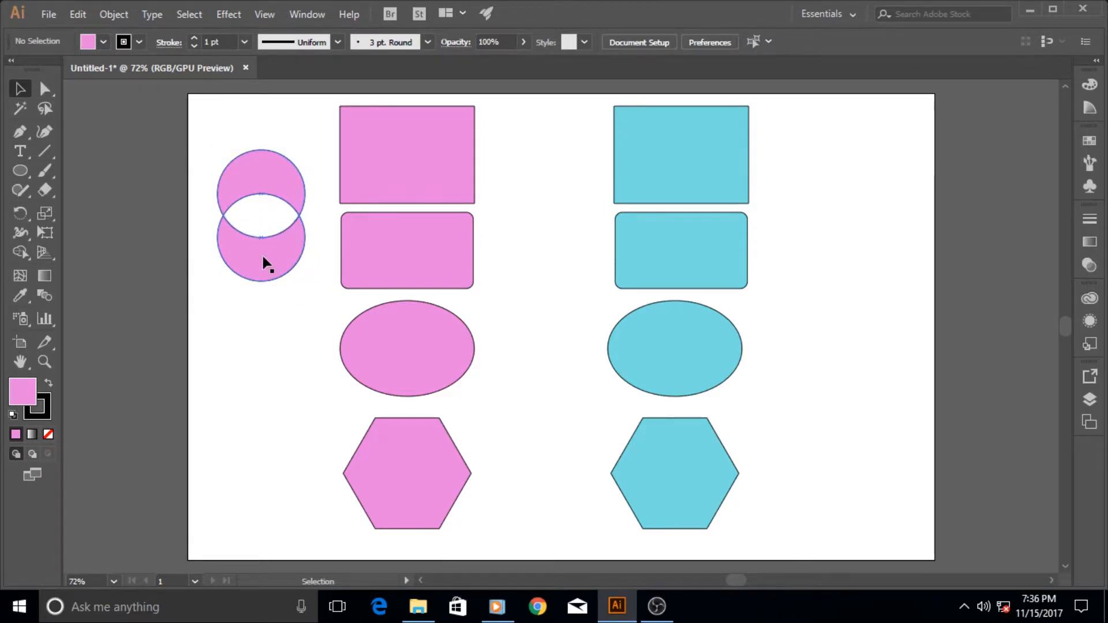
Step: Move the compound circles down and rotate them about 90° so the circles lie side by side beside the pink rounded rectangle
{"action": "left_click_drag", "start_coordinate": [263, 260], "coordinate": [260, 294]}
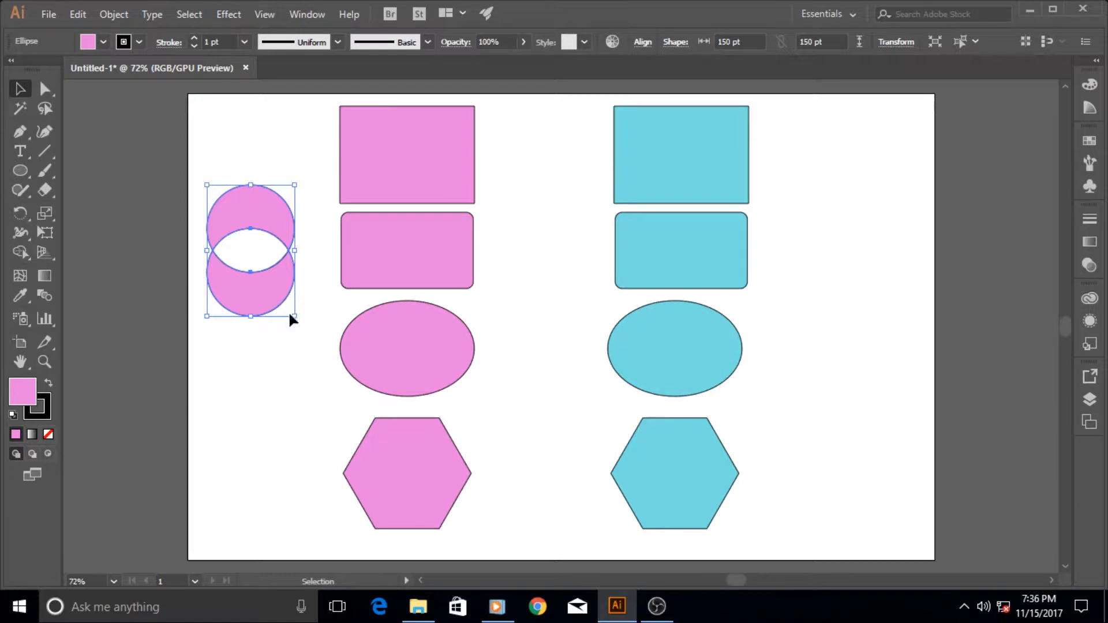
{"action": "left_click_drag", "start_coordinate": [292, 319], "coordinate": [310, 215]}
{"action": "left_click_drag", "start_coordinate": [283, 261], "coordinate": [300, 264]}
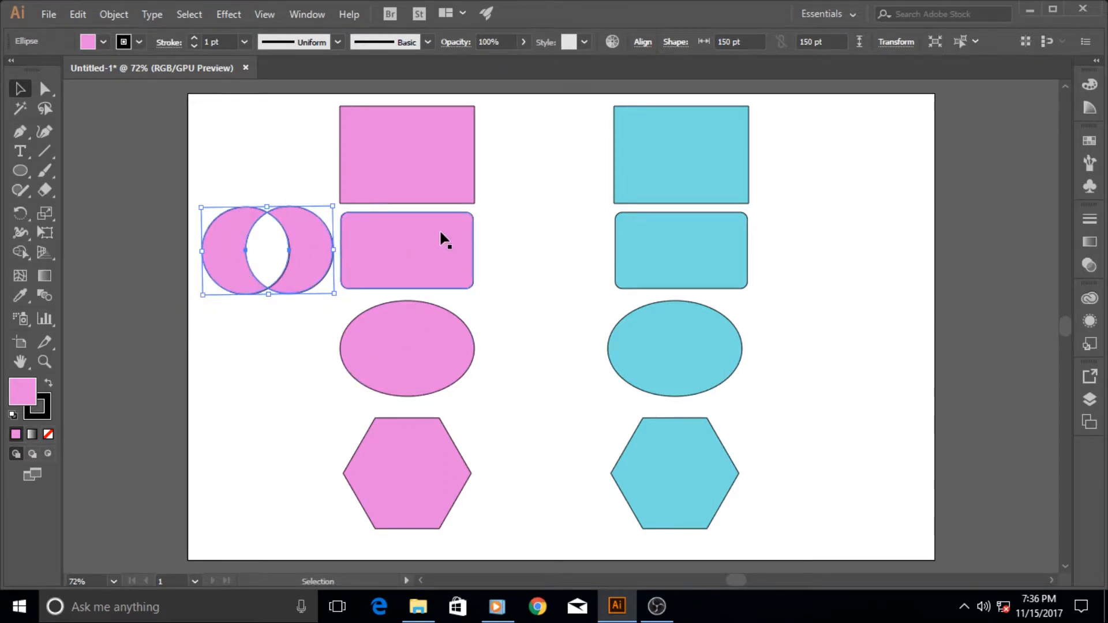
Step: Show the Pathfinder options and overlap the two large rectangles, with the blue one offset up and to the right of the pink one
{"action": "left_click", "coordinate": [313, 16]}
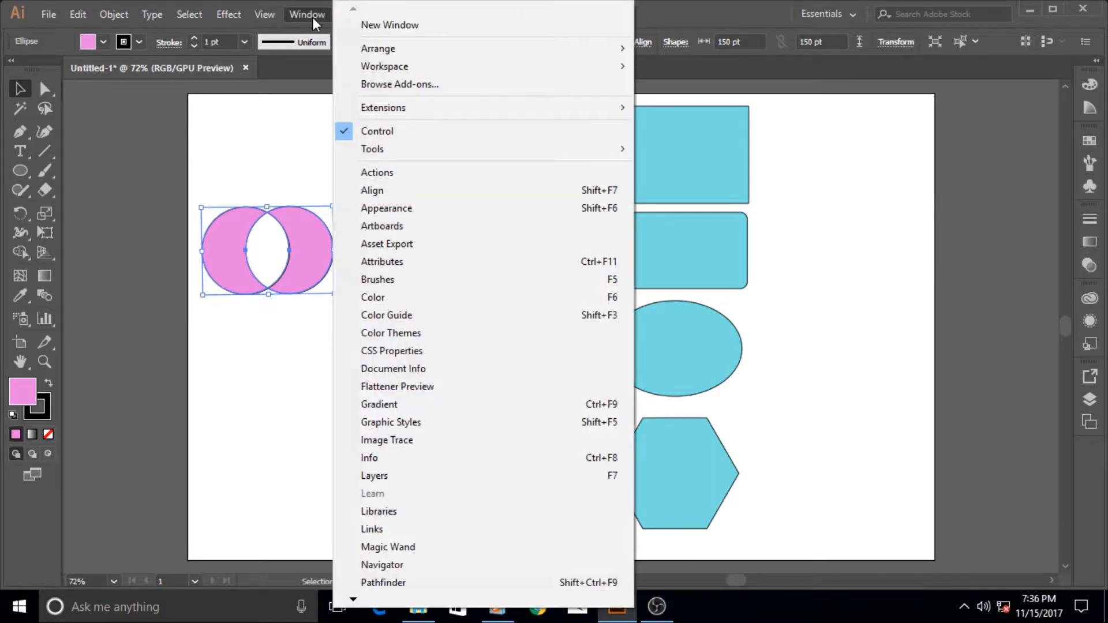
{"action": "left_click", "coordinate": [381, 585]}
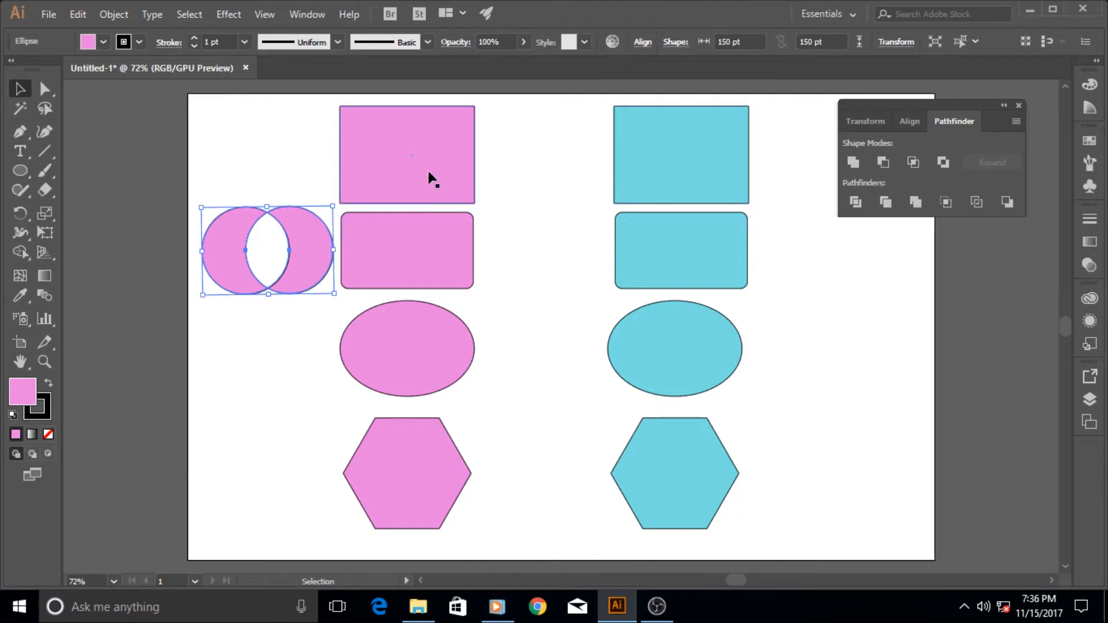
{"action": "left_click_drag", "start_coordinate": [413, 183], "coordinate": [608, 180]}
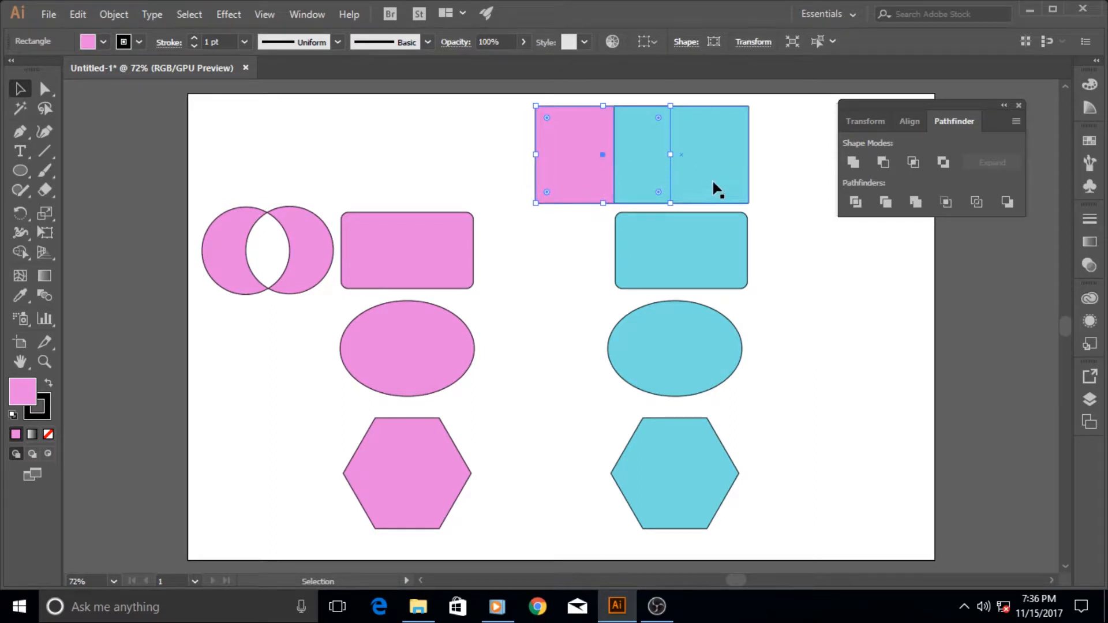
{"action": "left_click_drag", "start_coordinate": [730, 173], "coordinate": [722, 175]}
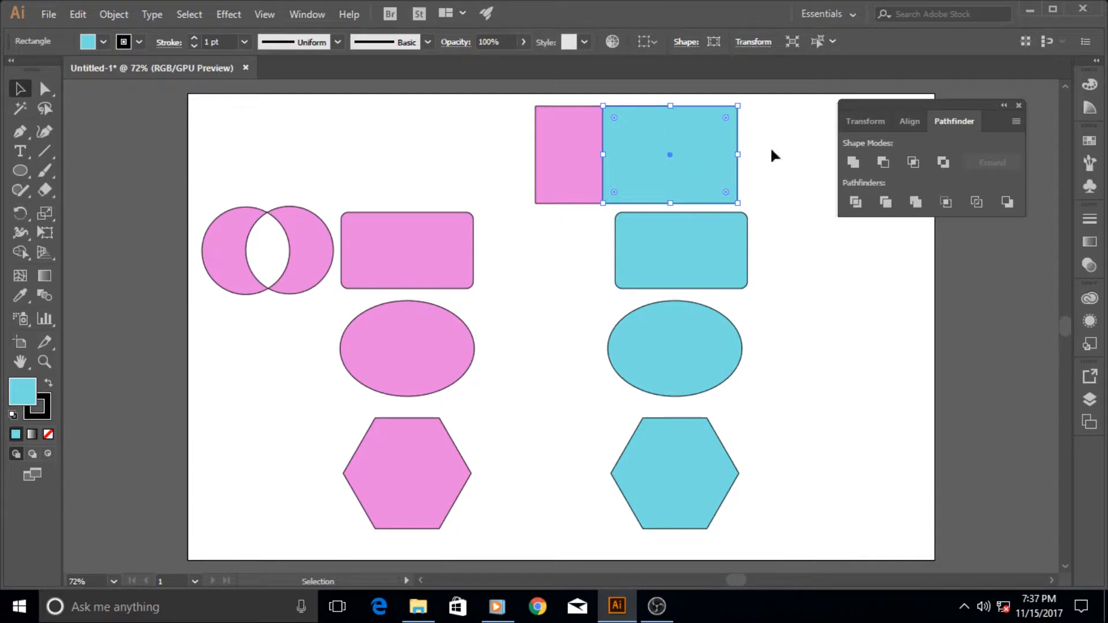
{"action": "left_click_drag", "start_coordinate": [785, 108], "coordinate": [521, 180]}
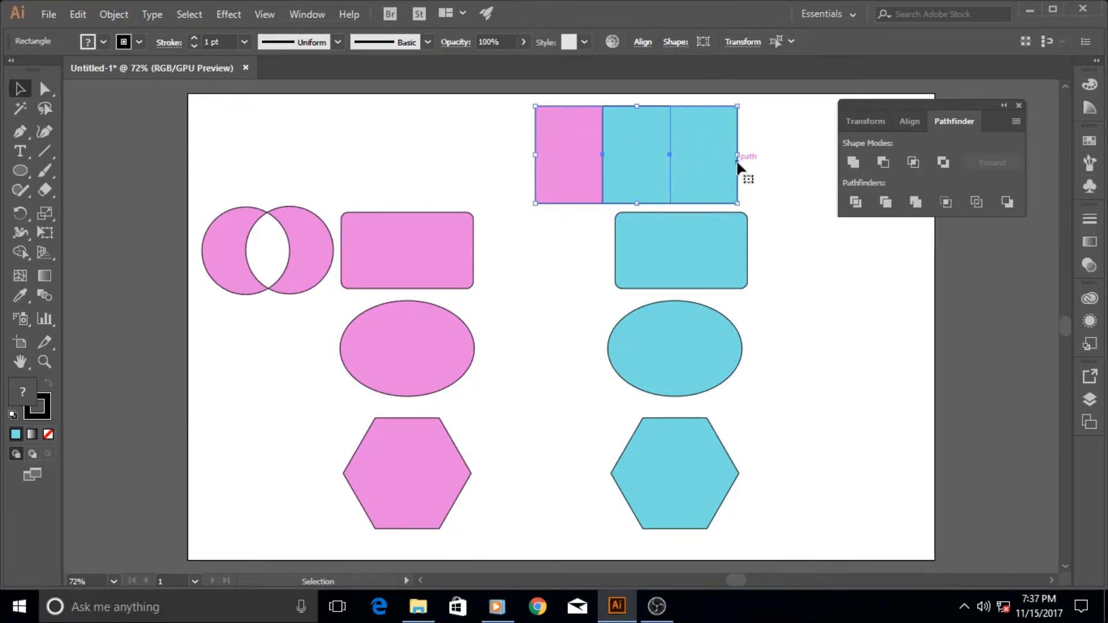
{"action": "left_click_drag", "start_coordinate": [714, 174], "coordinate": [739, 164]}
{"action": "left_click", "coordinate": [753, 167]}
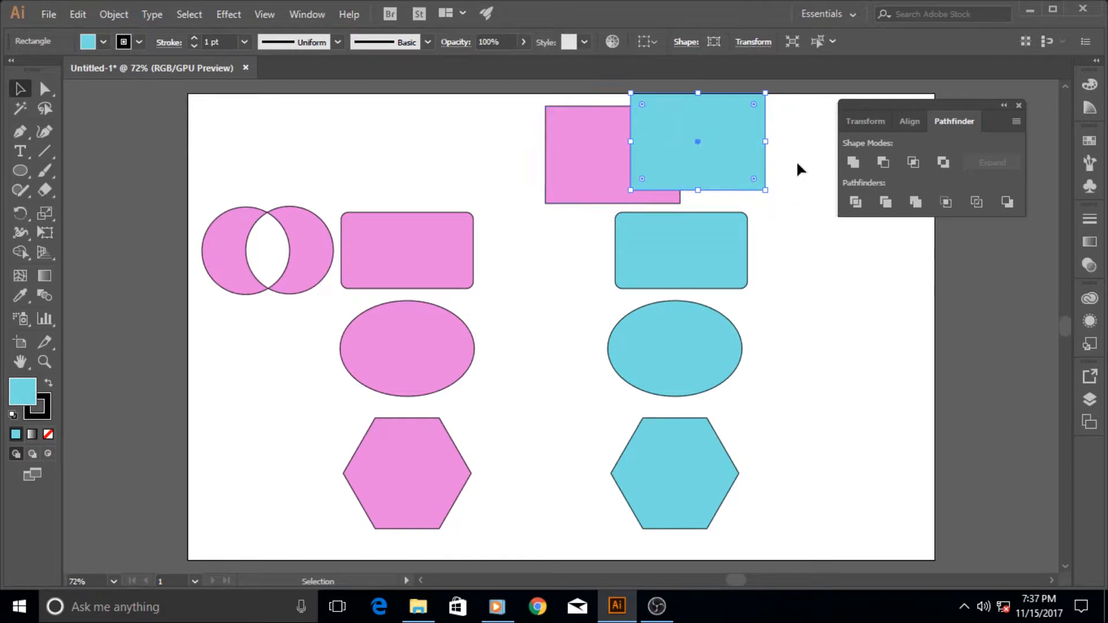
Step: Unite the two overlapping rectangles into one shape and move it left along the artboard's upper edge
{"action": "left_click_drag", "start_coordinate": [556, 181], "coordinate": [525, 184]}
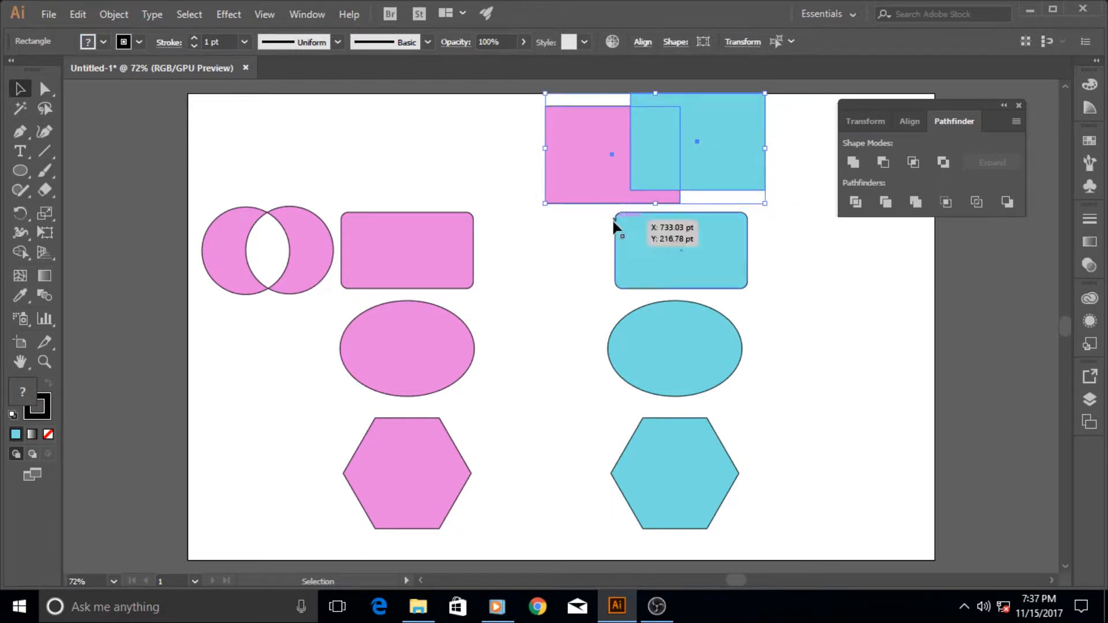
{"action": "left_click", "coordinate": [854, 170]}
{"action": "left_click_drag", "start_coordinate": [684, 130], "coordinate": [593, 143]}
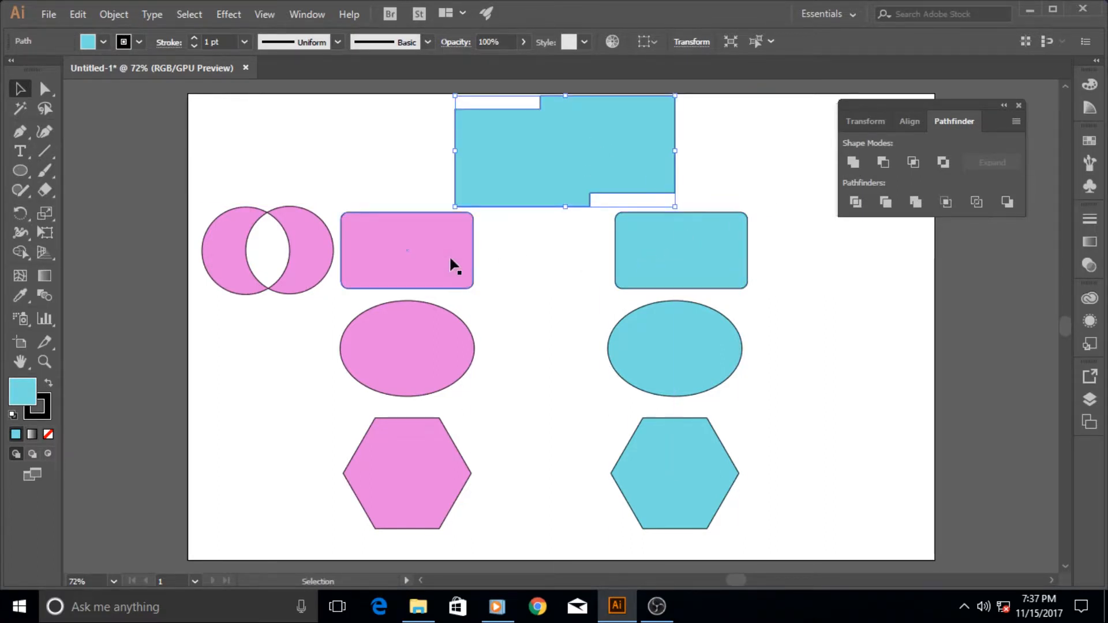
Step: Move the pink rounded rectangle over the lower-left part of the blue rounded rectangle
{"action": "left_click_drag", "start_coordinate": [436, 261], "coordinate": [660, 271]}
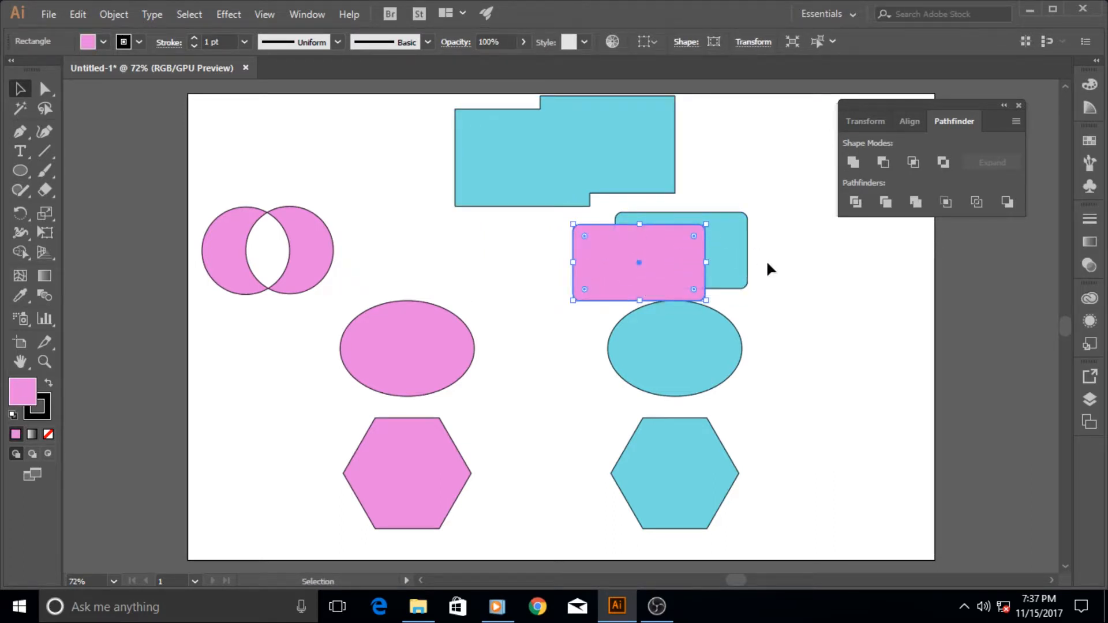
{"action": "left_click", "coordinate": [728, 264]}
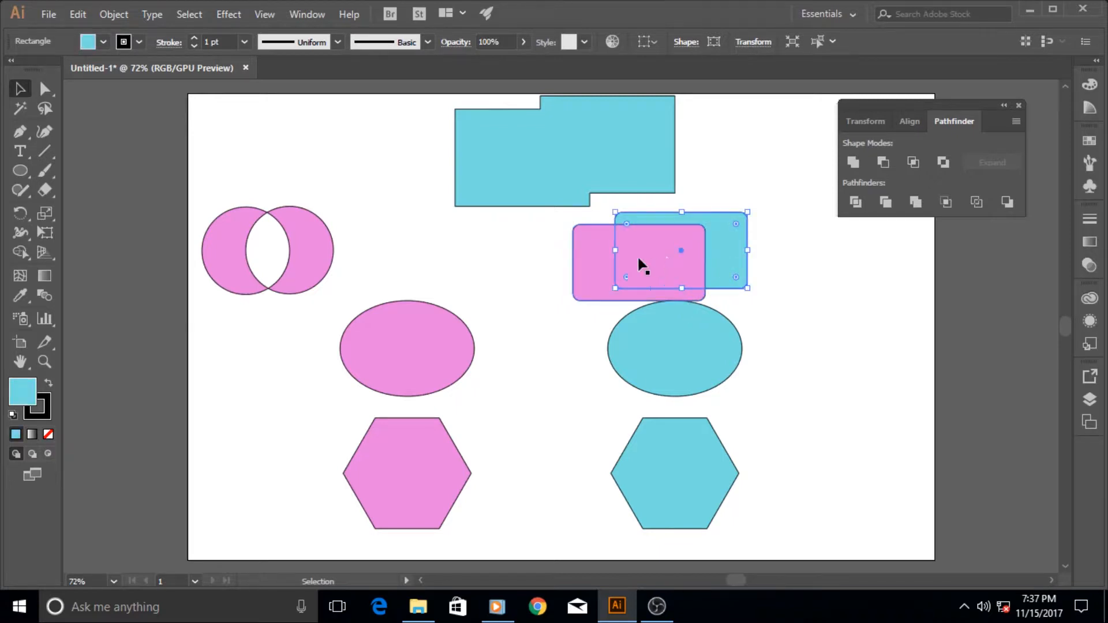
{"action": "left_click", "coordinate": [595, 267]}
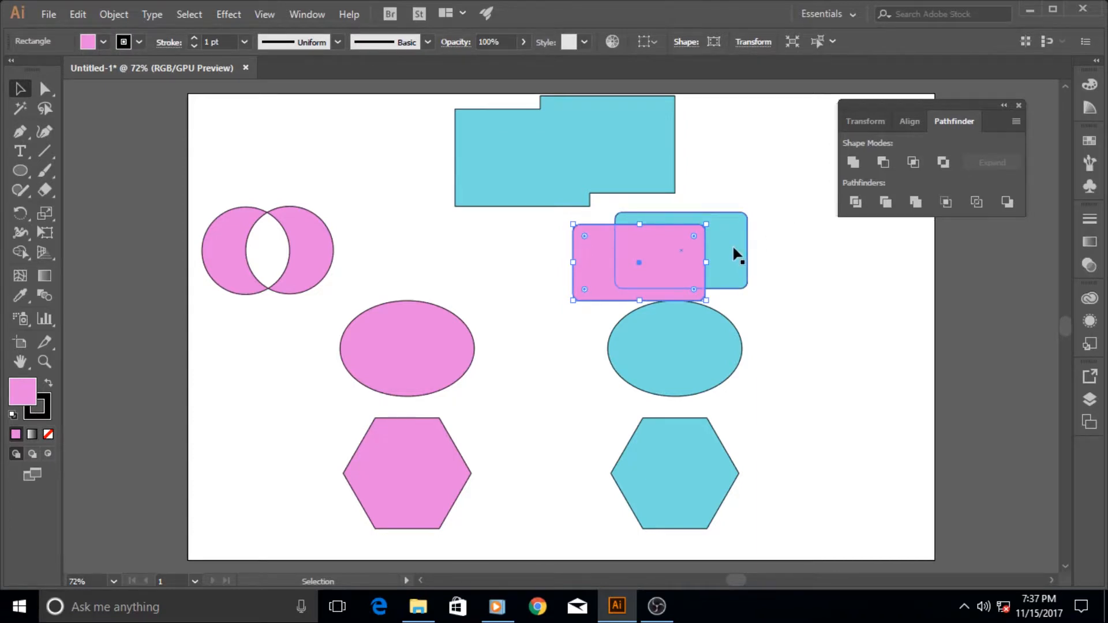
Step: Subtract the front pink rounded rectangle from the blue one with Minus Front, and shift the remaining shape slightly right
{"action": "left_click_drag", "start_coordinate": [796, 186], "coordinate": [678, 264]}
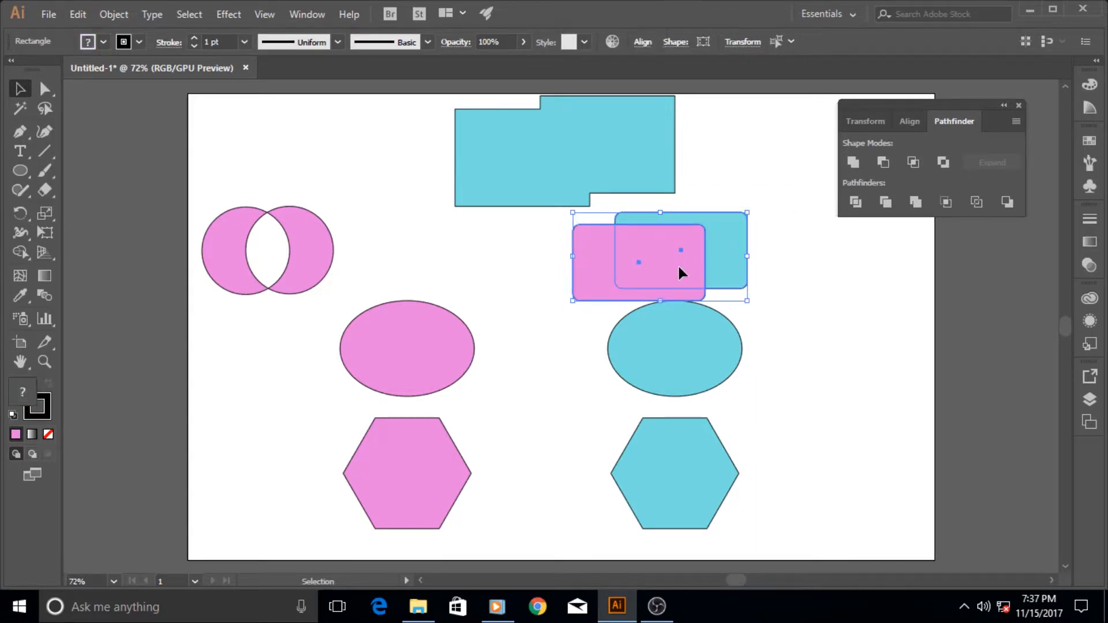
{"action": "left_click", "coordinate": [884, 162]}
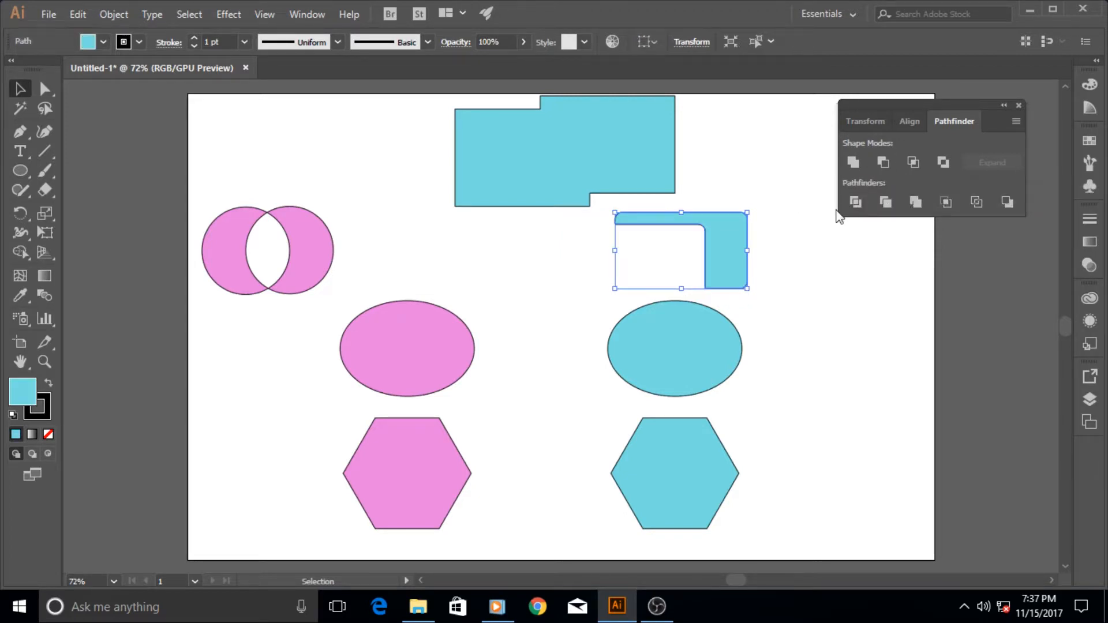
{"action": "left_click", "coordinate": [788, 274]}
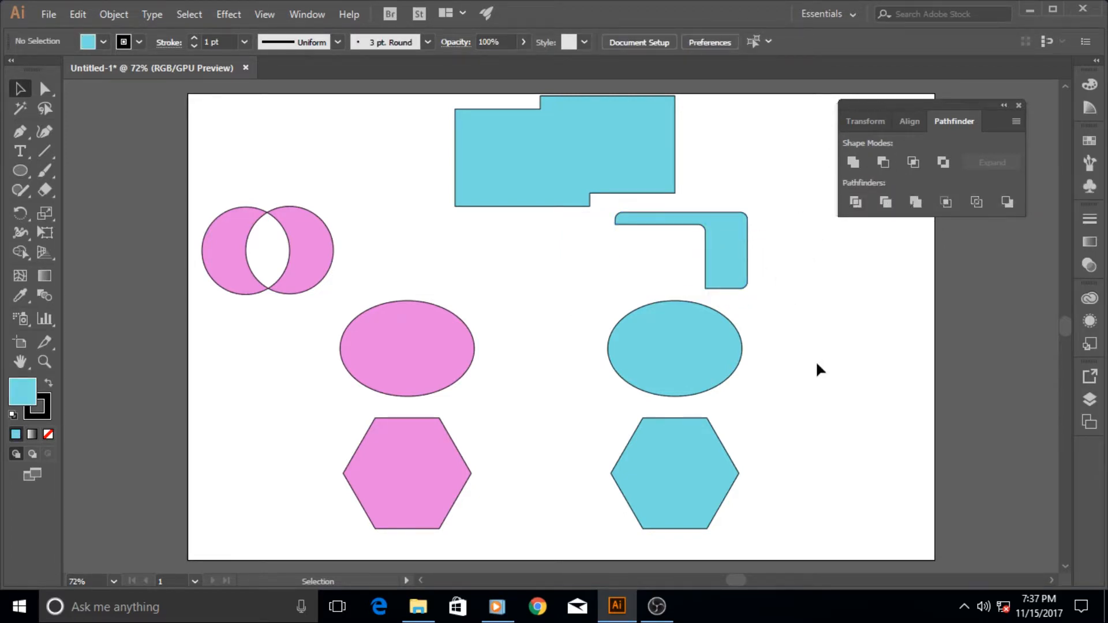
{"action": "left_click_drag", "start_coordinate": [732, 256], "coordinate": [747, 273]}
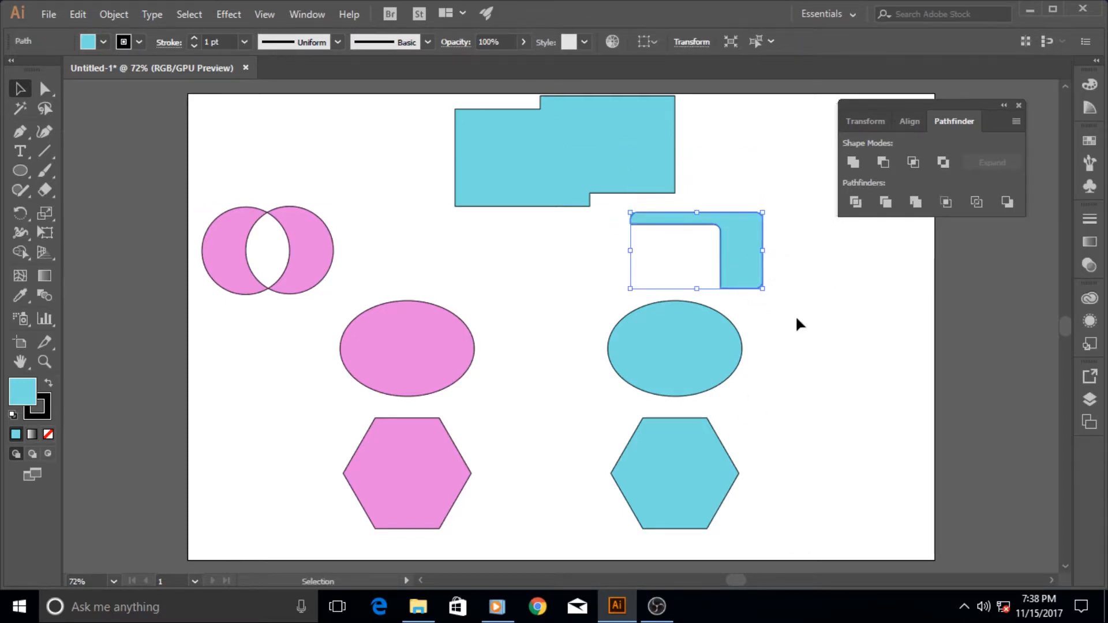
{"action": "left_click", "coordinate": [795, 316]}
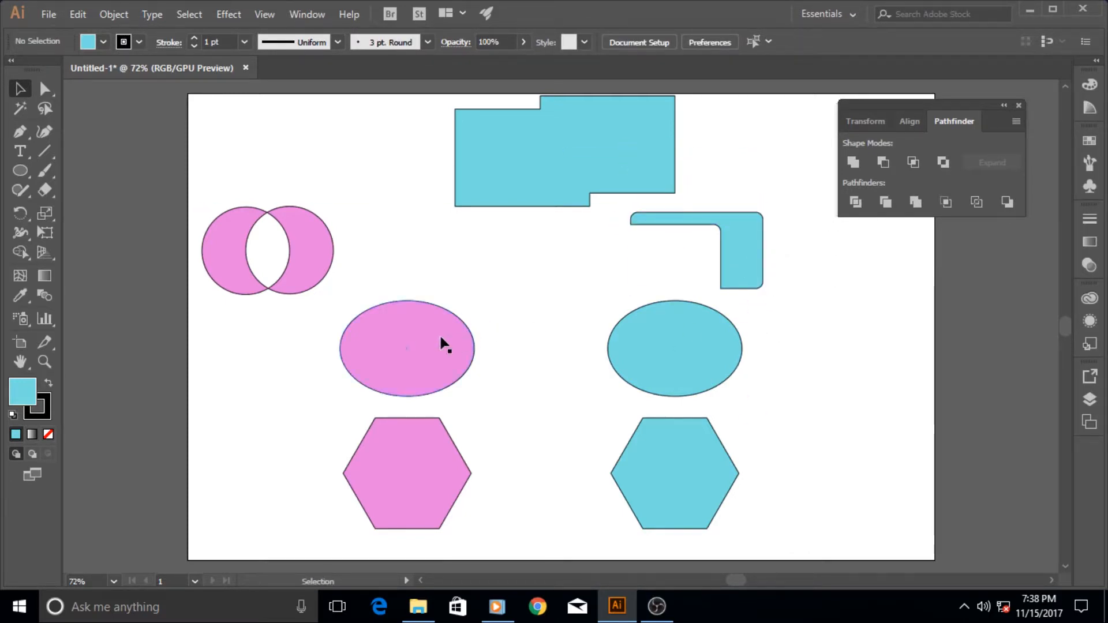
Step: Bring the two ellipses together so the blue one overlaps the upper-right part of the pink one
{"action": "left_click_drag", "start_coordinate": [443, 344], "coordinate": [495, 322]}
{"action": "left_click_drag", "start_coordinate": [662, 350], "coordinate": [480, 321]}
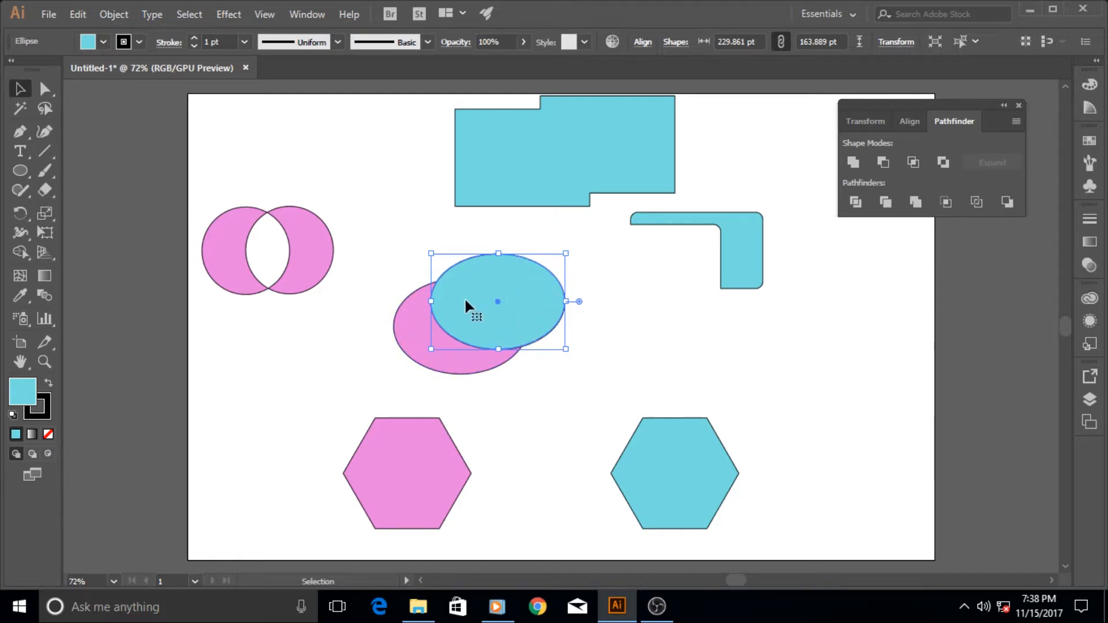
{"action": "left_click", "coordinate": [913, 163]}
{"action": "left_click", "coordinate": [690, 324]}
Step: Intersect the two ellipses to keep only their overlap, and move the resulting shape slightly up and to the right
{"action": "left_click", "coordinate": [455, 369], "text": "shift"}
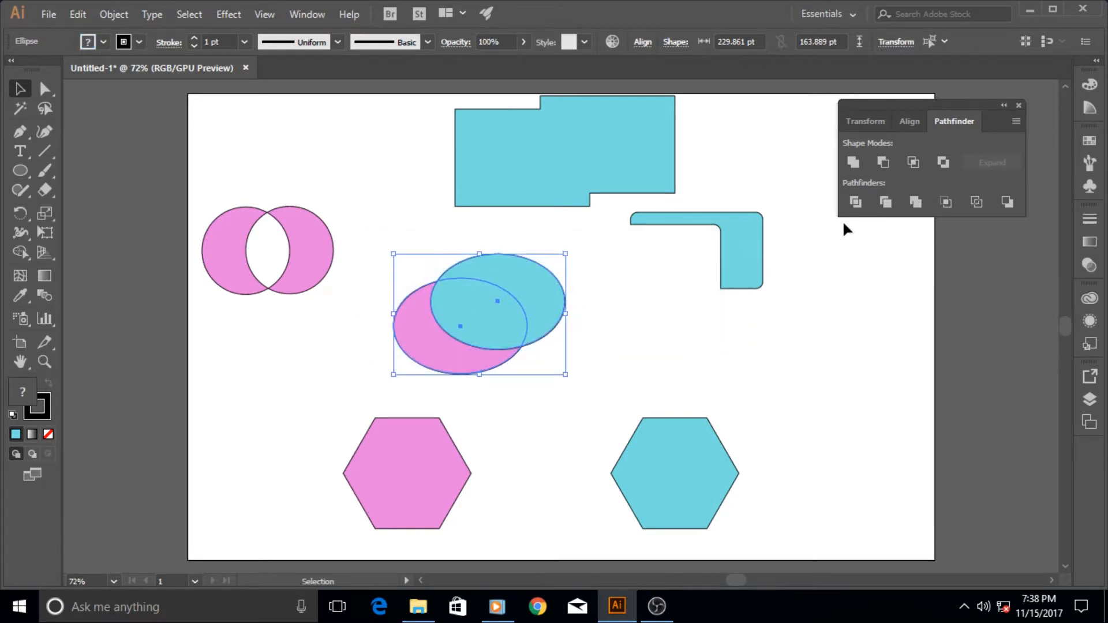
{"action": "left_click", "coordinate": [913, 163]}
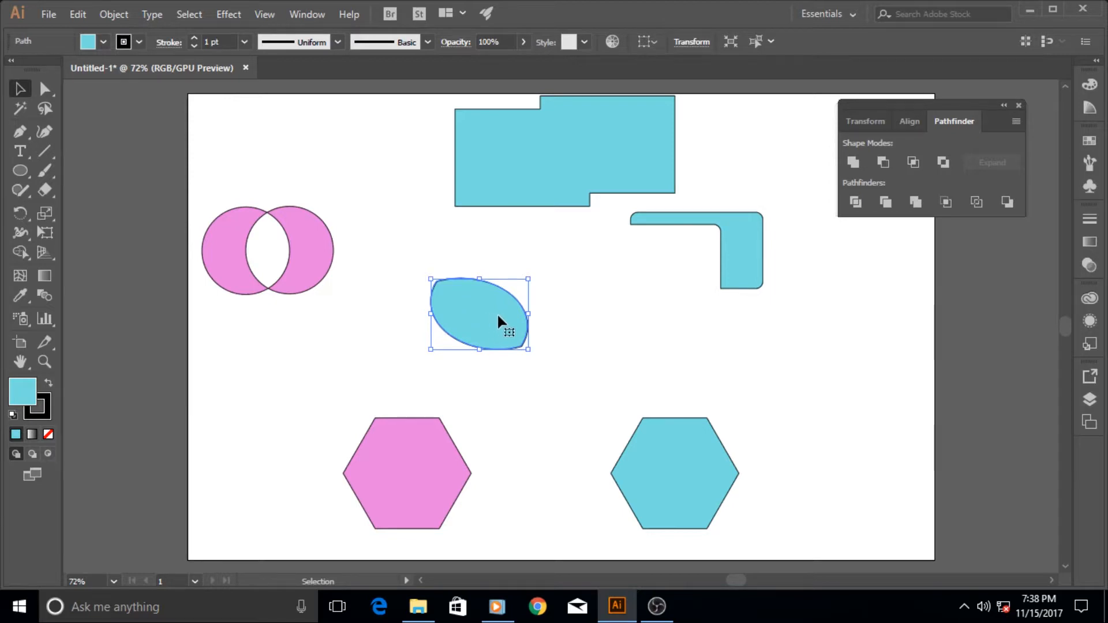
{"action": "key", "text": "ctrl+z"}
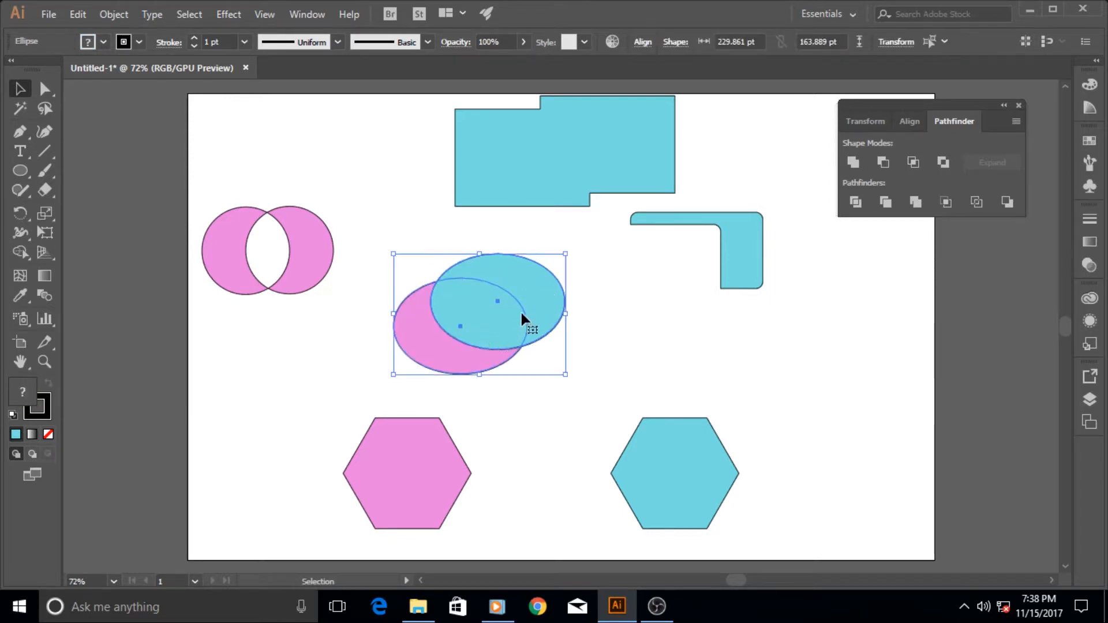
{"action": "left_click", "coordinate": [917, 164]}
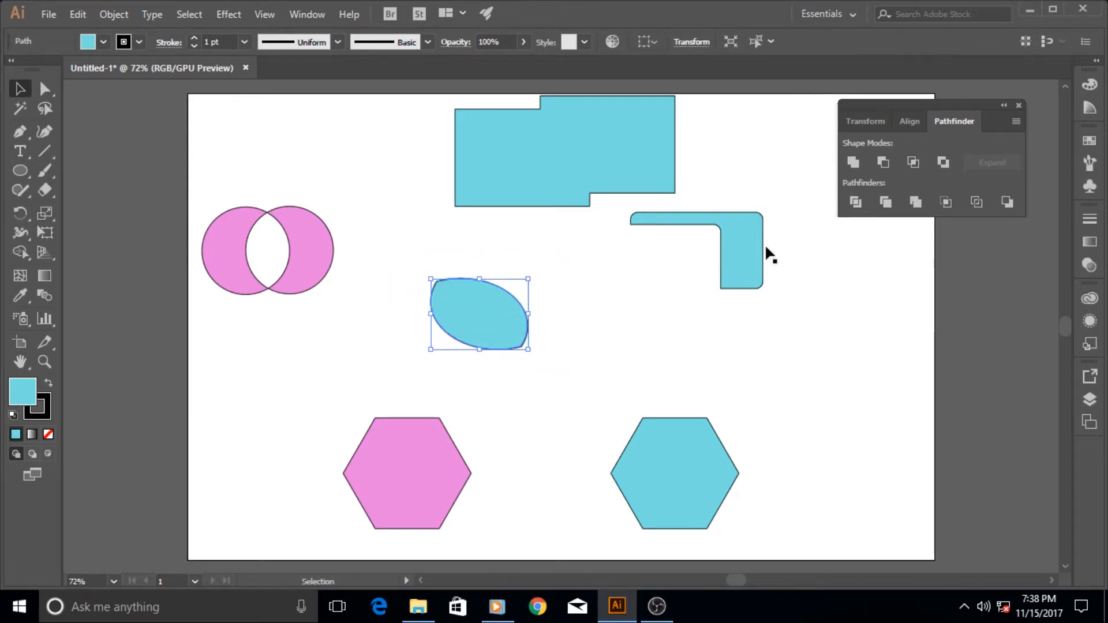
{"action": "left_click", "coordinate": [590, 382]}
{"action": "left_click_drag", "start_coordinate": [467, 306], "coordinate": [507, 295]}
Step: Overlap the pink and blue hexagons side by side and apply Exclude to remove their shared area
{"action": "left_click_drag", "start_coordinate": [439, 487], "coordinate": [549, 481]}
{"action": "left_click_drag", "start_coordinate": [665, 474], "coordinate": [597, 446]}
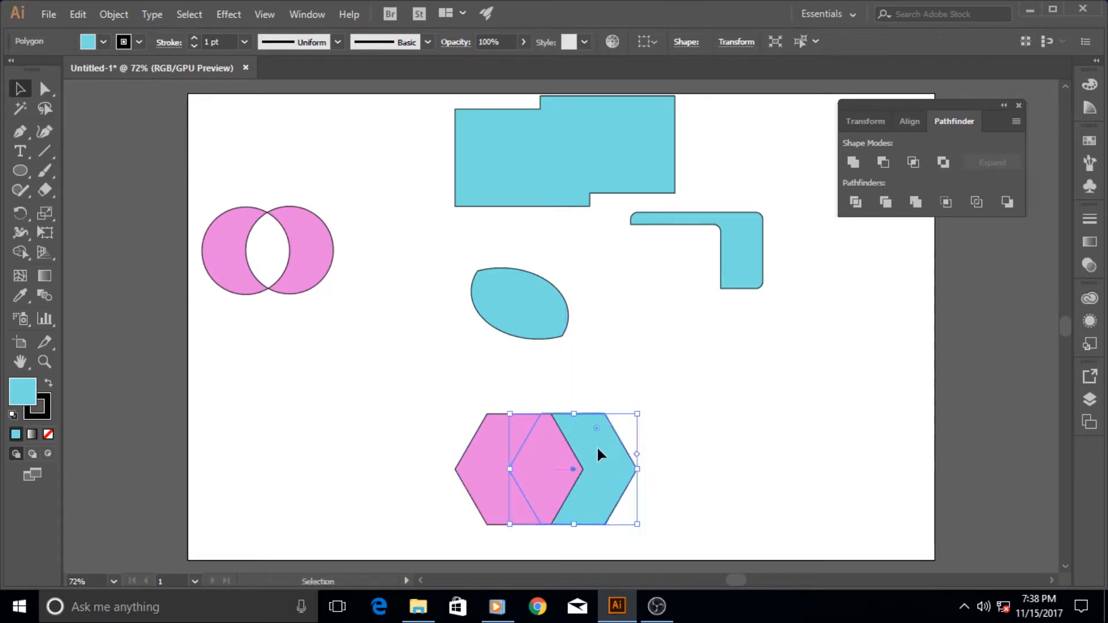
{"action": "left_click_drag", "start_coordinate": [705, 364], "coordinate": [491, 482]}
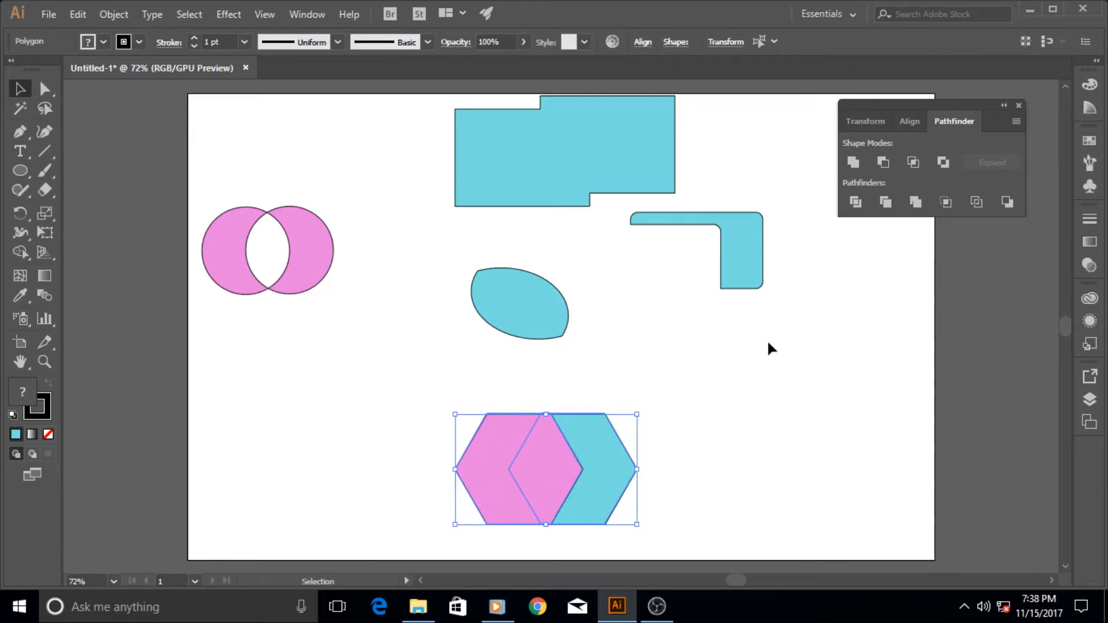
{"action": "left_click", "coordinate": [942, 163]}
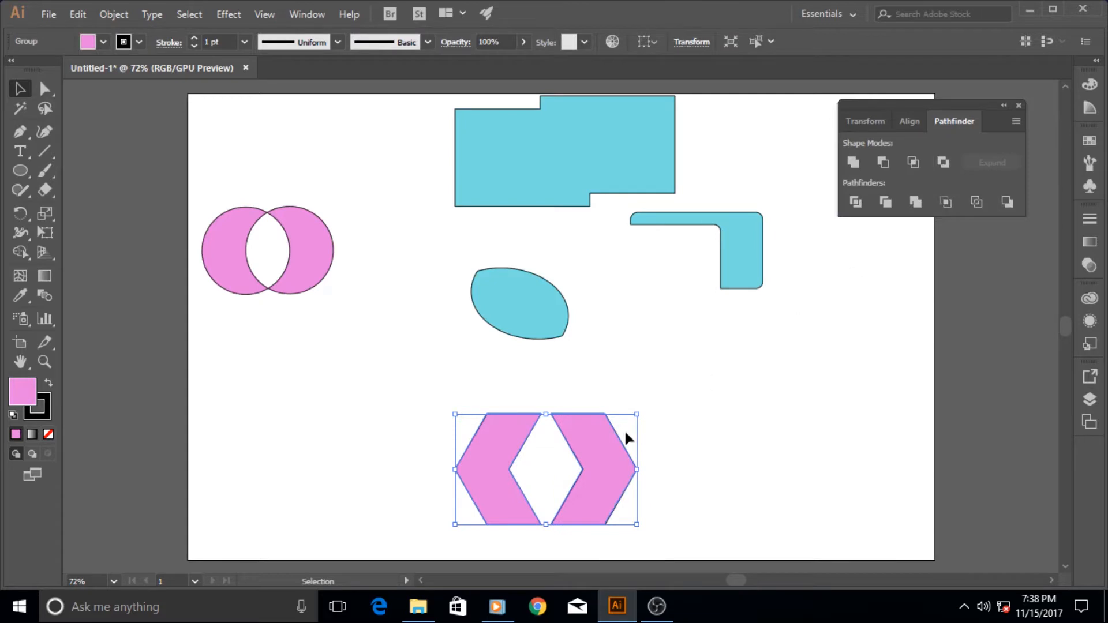
{"action": "left_click", "coordinate": [715, 452]}
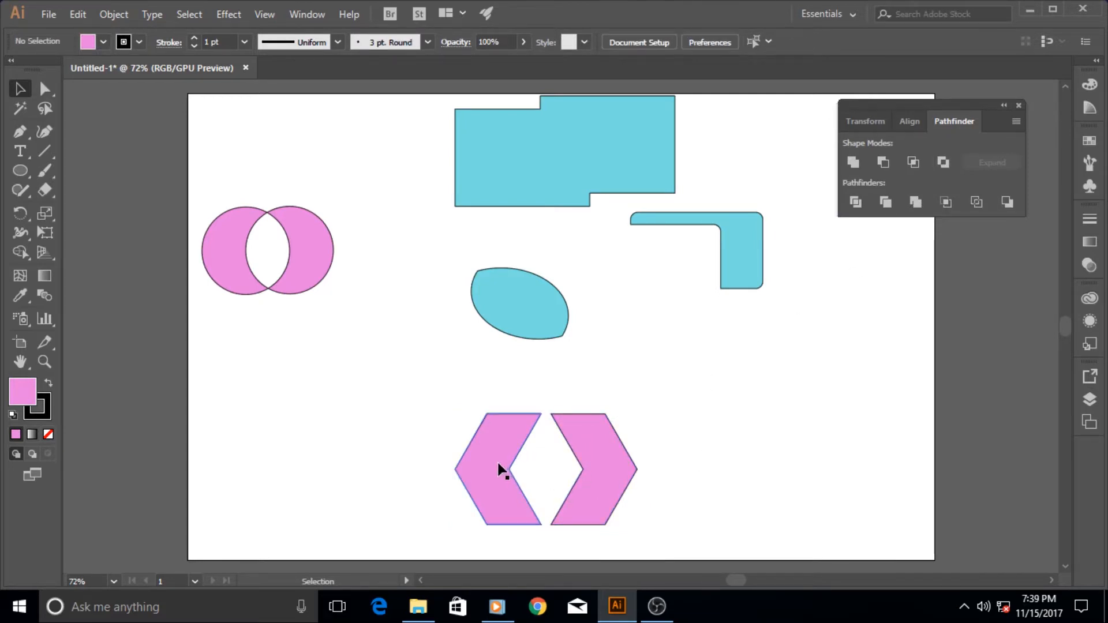
Step: Move the excluded hexagon pair around the lower part of the artboard as one group
{"action": "left_click_drag", "start_coordinate": [493, 478], "coordinate": [514, 463]}
{"action": "left_click", "coordinate": [728, 384]}
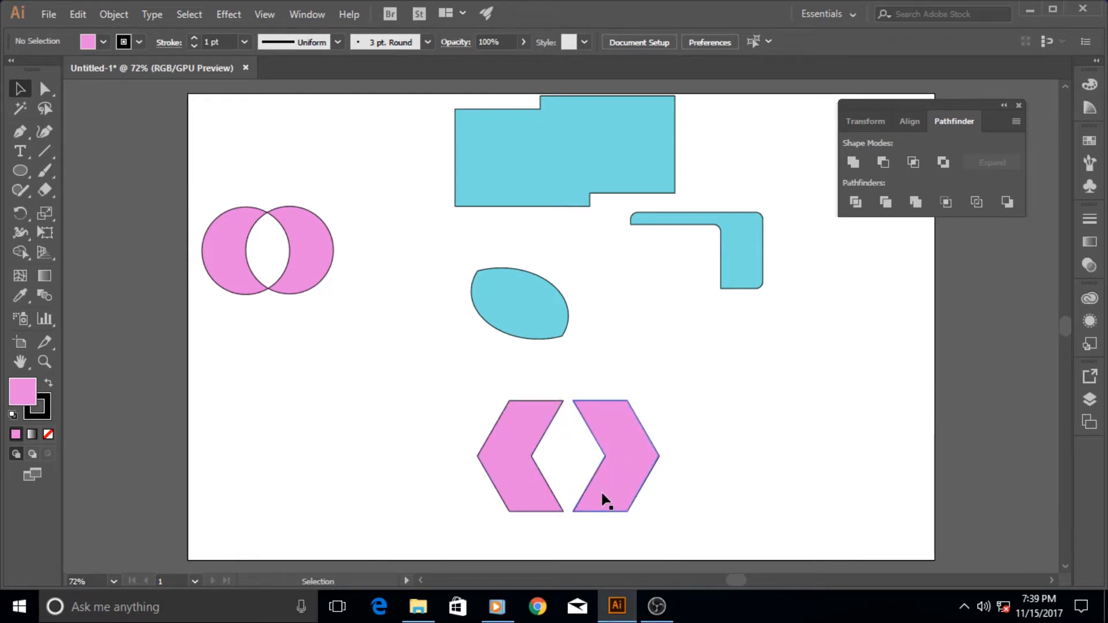
{"action": "left_click_drag", "start_coordinate": [609, 488], "coordinate": [626, 453]}
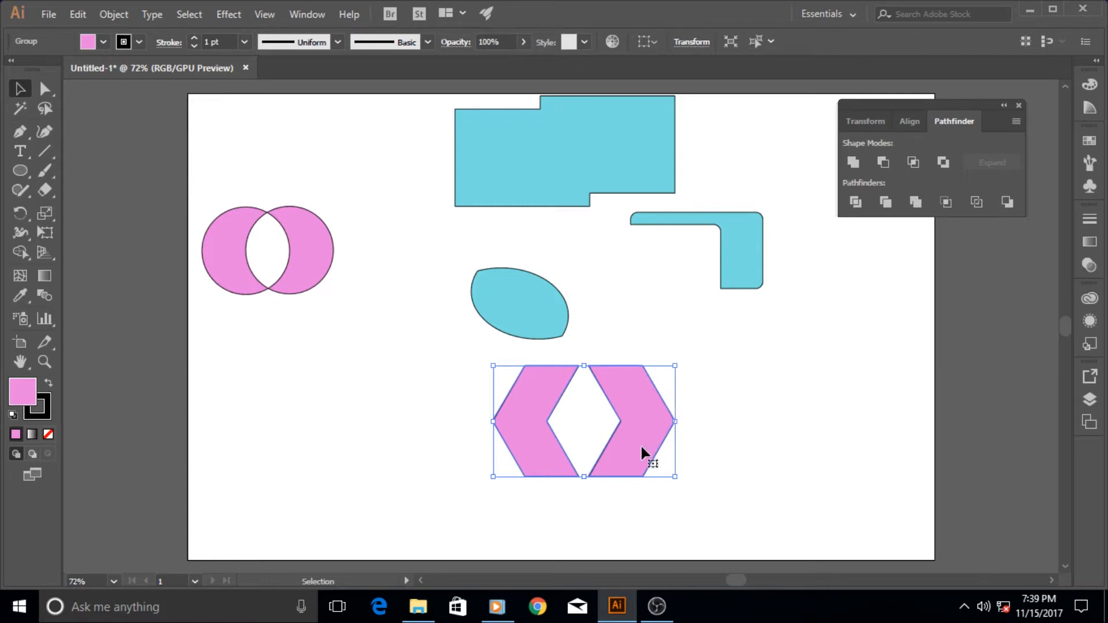
{"action": "left_click_drag", "start_coordinate": [641, 448], "coordinate": [566, 464]}
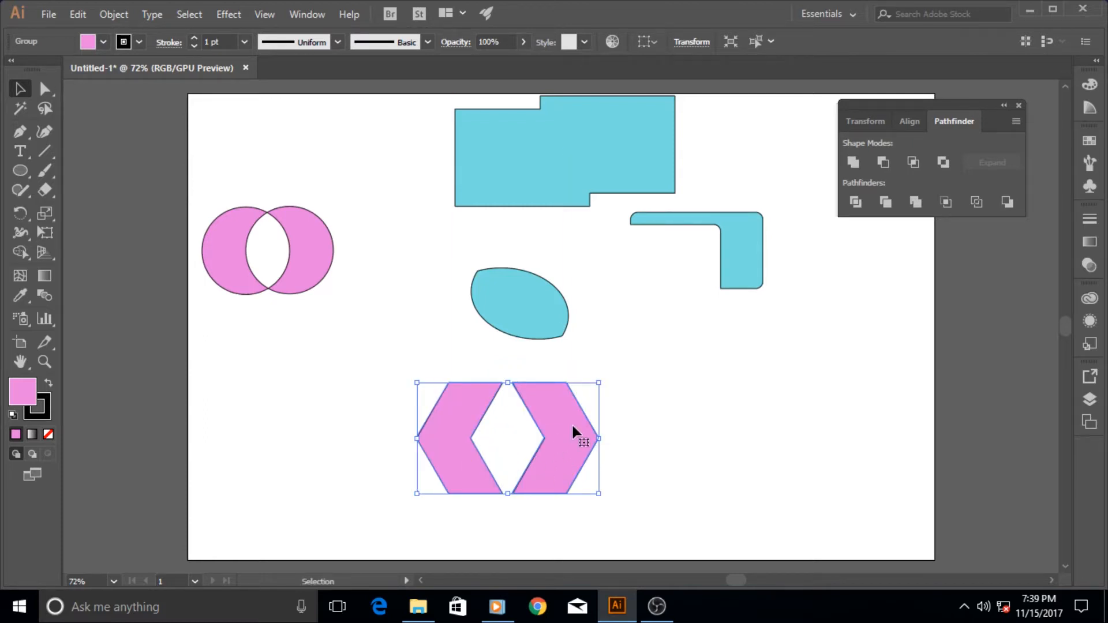
Step: Undo the group moves and the Exclude on the hexagons, and shift the blue hexagon slightly right
{"action": "key", "text": "ctrl+z"}
{"action": "key", "text": "ctrl+z"}
{"action": "key", "text": "ctrl+z"}
{"action": "key", "text": "ctrl+z"}
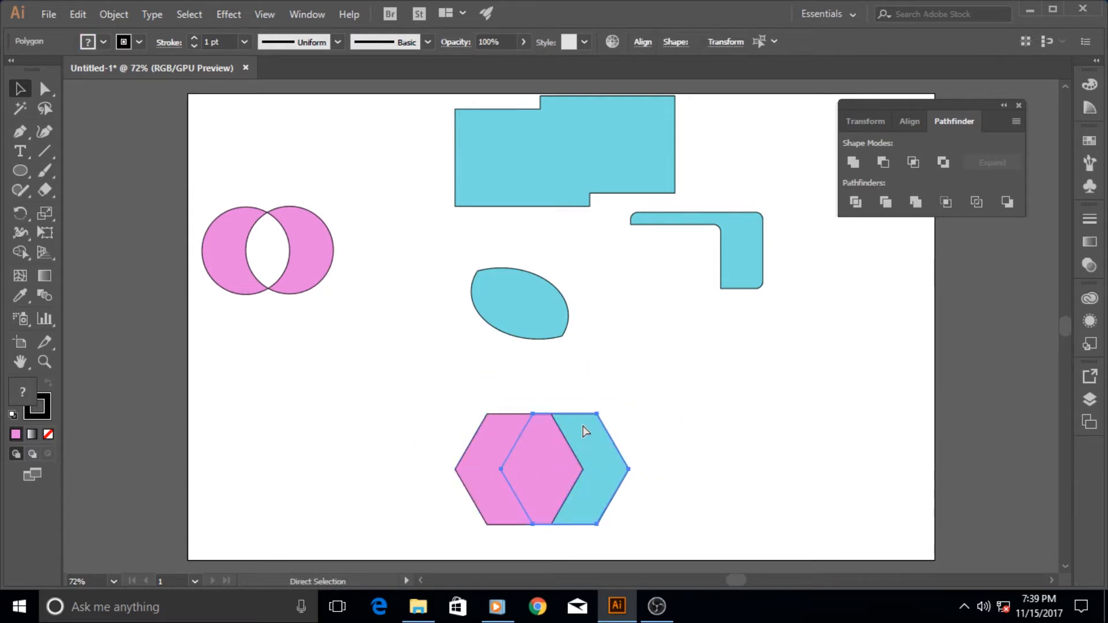
{"action": "left_click", "coordinate": [590, 448]}
{"action": "mouse_move", "coordinate": [590, 449]}
{"action": "left_mouse_down"}
{"action": "mouse_move", "coordinate": [732, 451]}
{"action": "mouse_move", "coordinate": [594, 455]}
{"action": "left_mouse_up"}
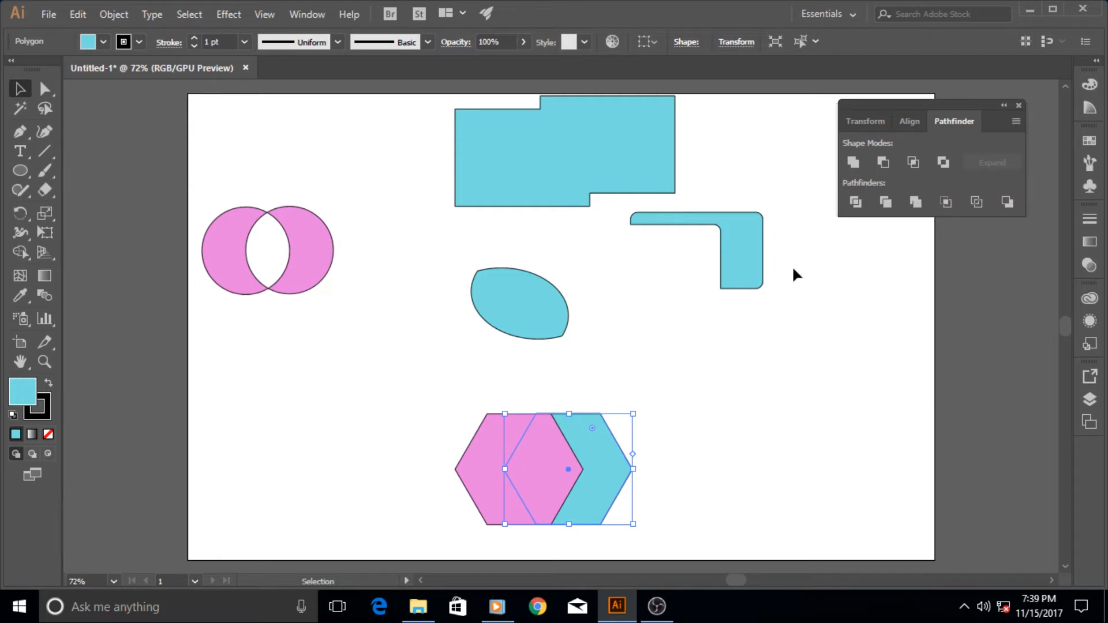
Step: Combine the two overlapping hexagons into an editable compound shape using Unite, and deselect it
{"action": "key", "text": "alt"}
{"action": "key", "text": "alt"}
{"action": "left_click_drag", "start_coordinate": [671, 400], "coordinate": [433, 482]}
{"action": "key", "text": "alt"}
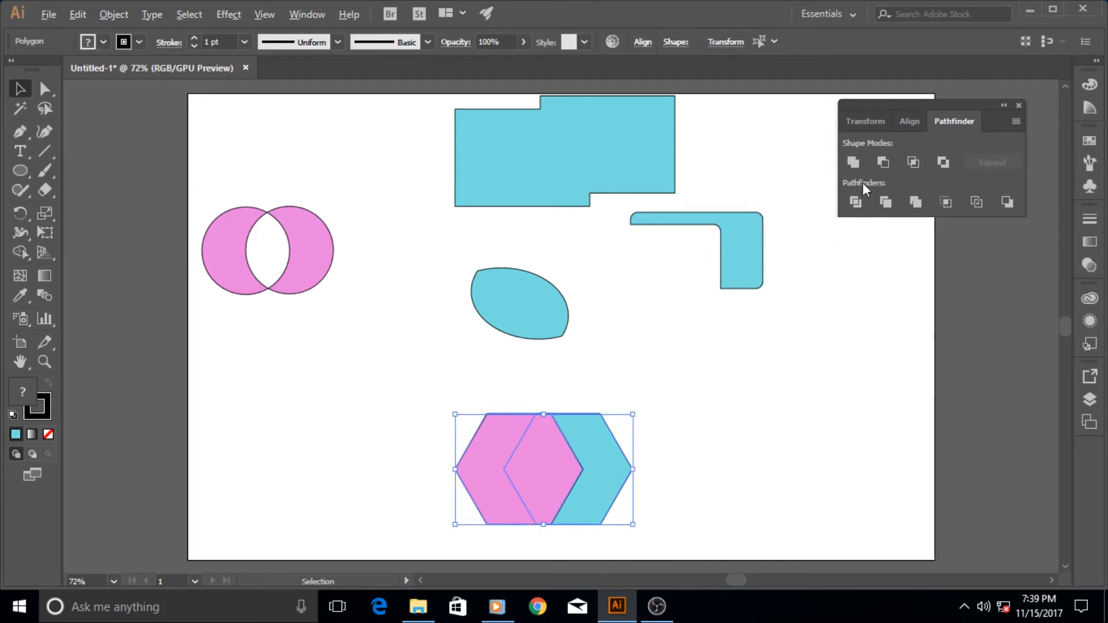
{"action": "left_click", "coordinate": [854, 164], "text": "alt"}
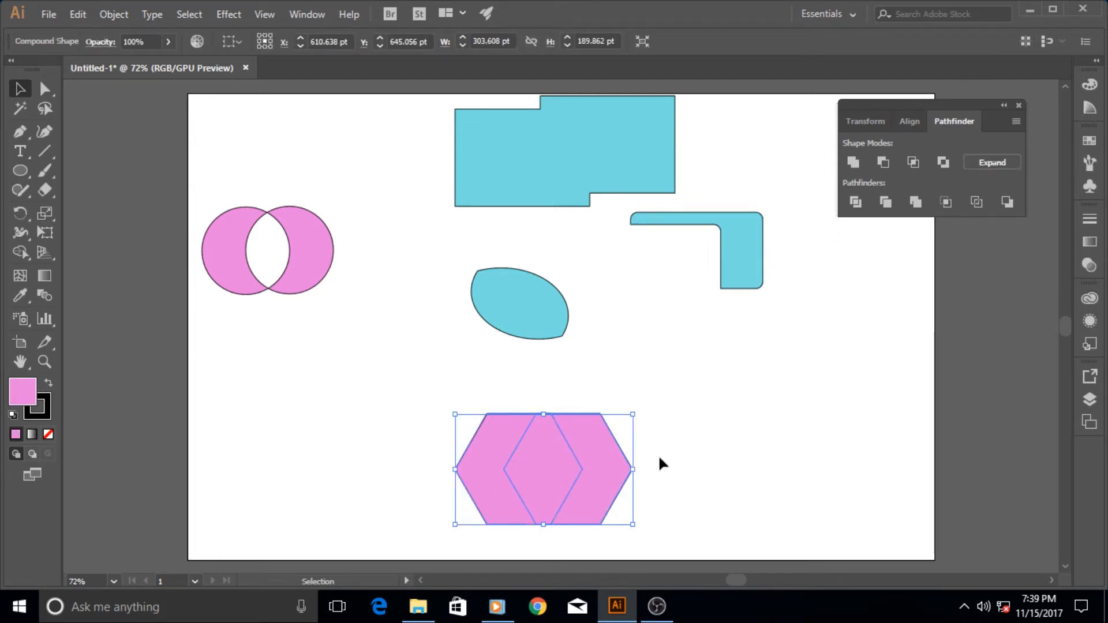
{"action": "left_click", "coordinate": [698, 407]}
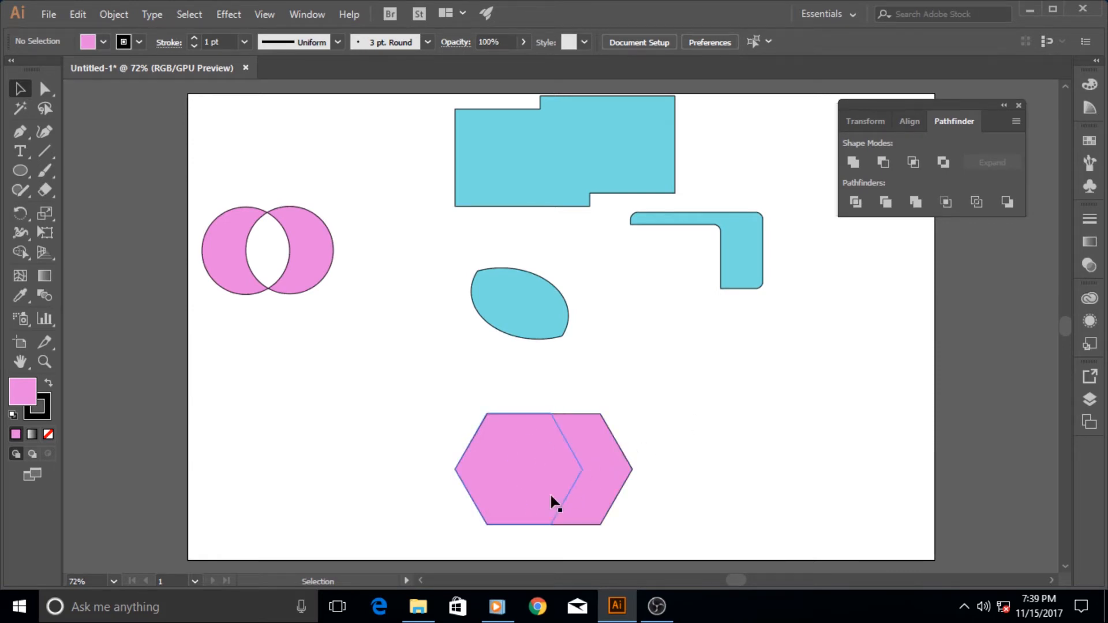
Step: Move the united hexagon compound shape up and to the right, and undo the latest changes
{"action": "left_click_drag", "start_coordinate": [615, 469], "coordinate": [788, 415]}
{"action": "left_click", "coordinate": [670, 428]}
{"action": "key", "text": "ctrl+z"}
{"action": "key", "text": "ctrl+z"}
{"action": "key", "text": "ctrl+z"}
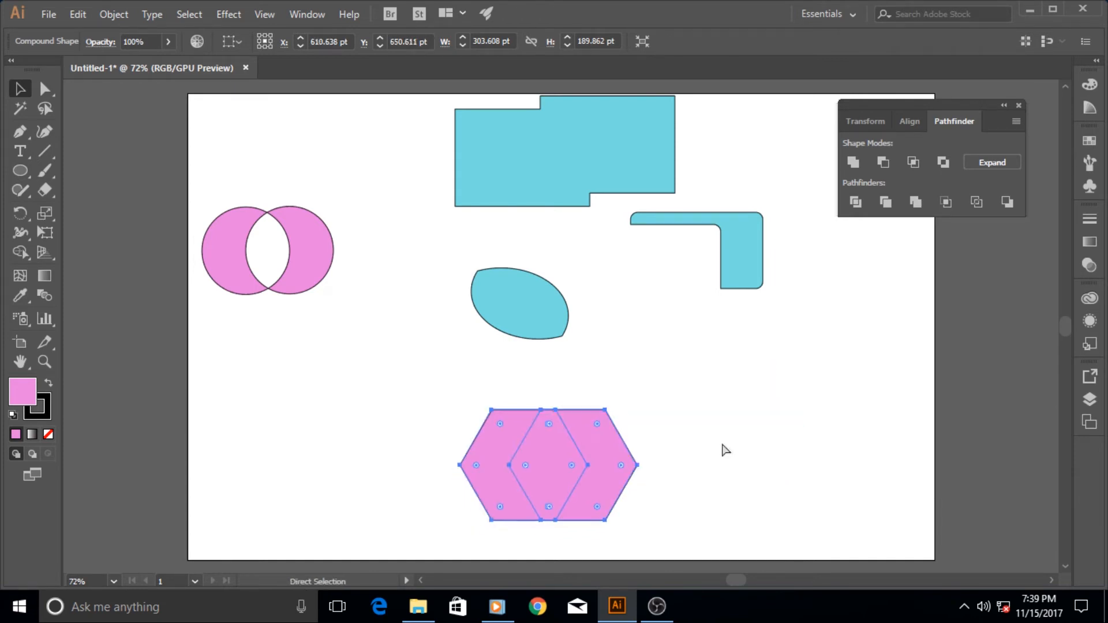
Step: Reposition the pink compound shape near the lower middle of the artboard and reduce its height to about 160 pt from the top edge
{"action": "left_click_drag", "start_coordinate": [611, 464], "coordinate": [586, 484]}
{"action": "left_click_drag", "start_coordinate": [664, 480], "coordinate": [629, 453]}
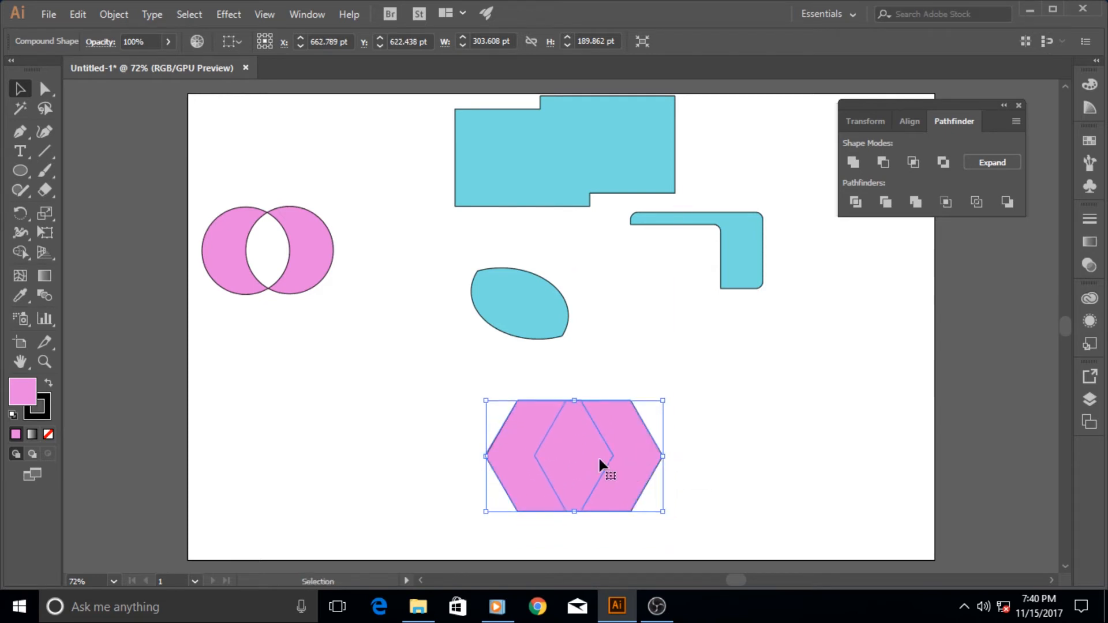
{"action": "left_click", "coordinate": [689, 423]}
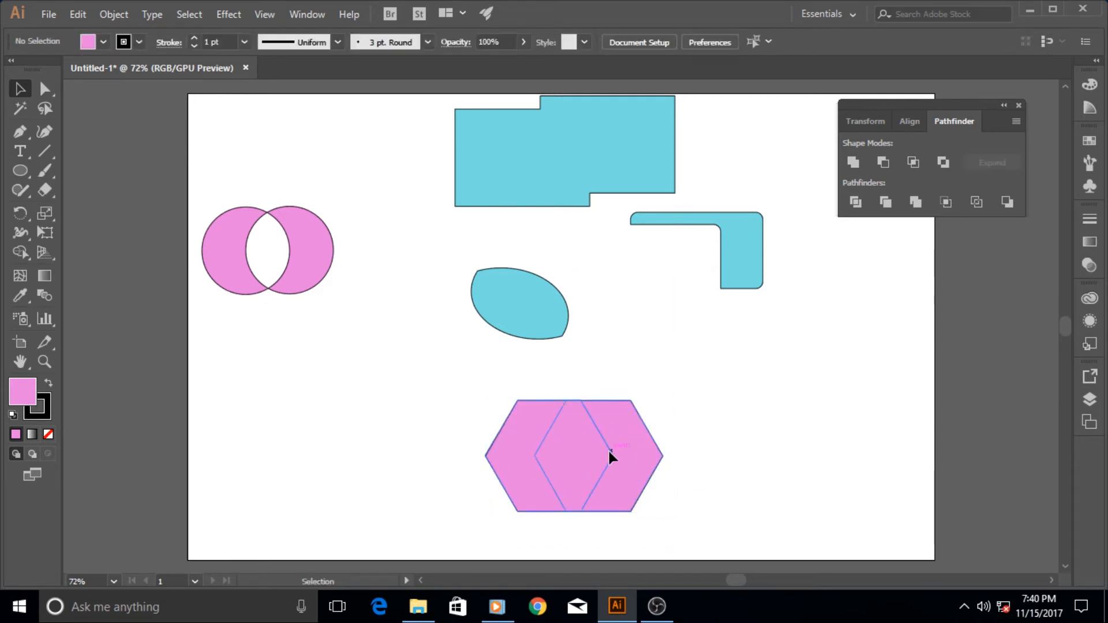
{"action": "left_click", "coordinate": [607, 450]}
{"action": "left_click_drag", "start_coordinate": [615, 456], "coordinate": [591, 456]}
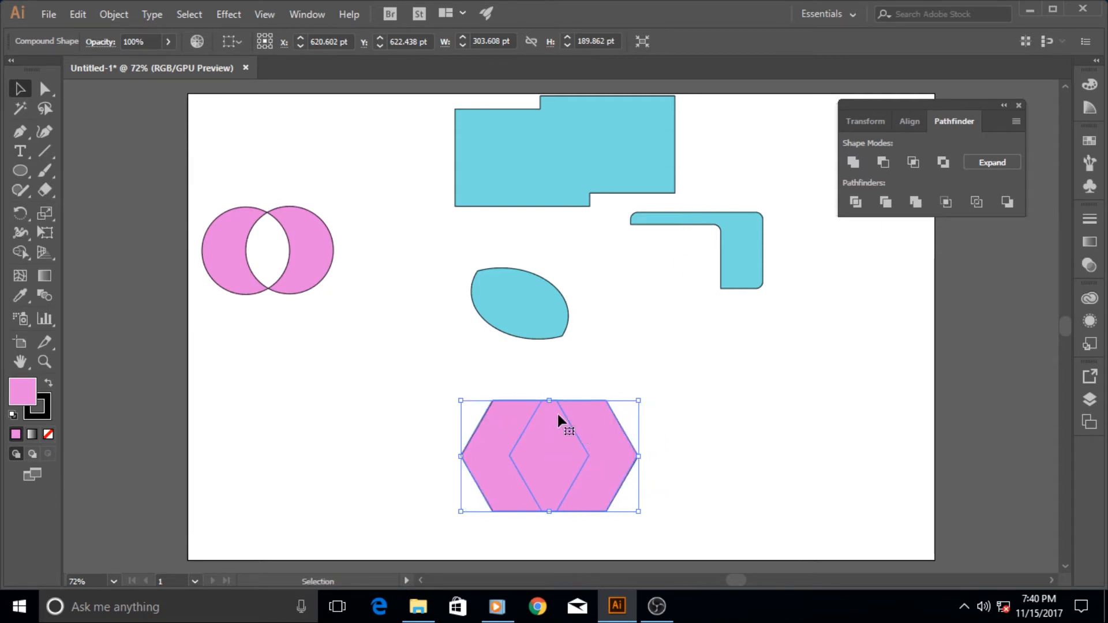
{"action": "left_click_drag", "start_coordinate": [553, 400], "coordinate": [550, 418]}
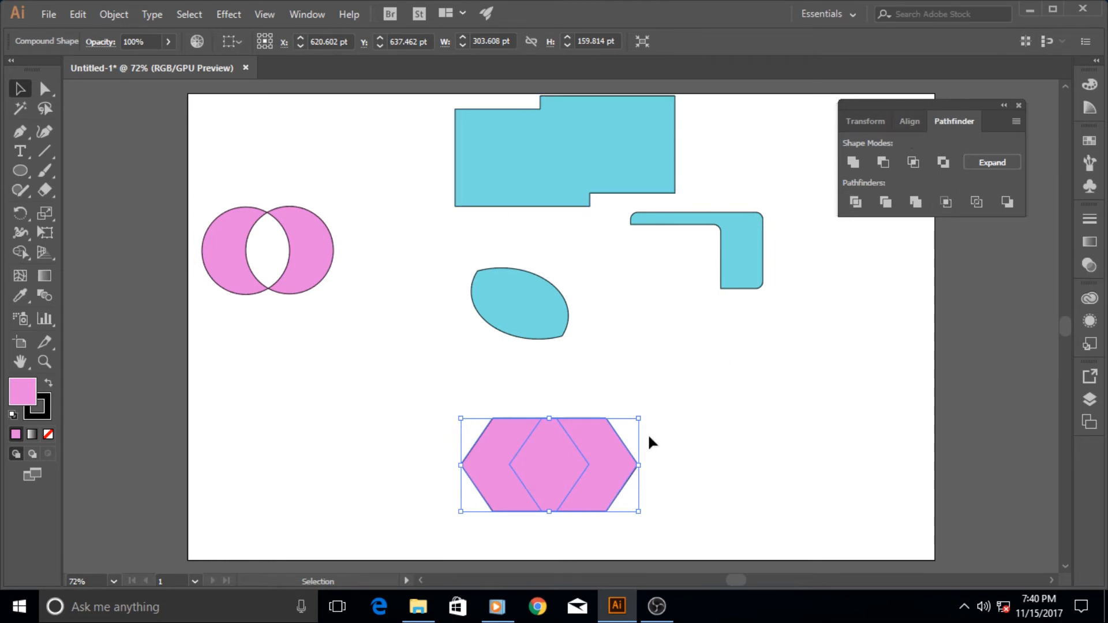
Step: Try to apply Exclude to the pink compound shape alone
{"action": "left_click", "coordinate": [944, 163]}
{"action": "left_click", "coordinate": [694, 325]}
{"action": "left_click", "coordinate": [685, 353]}
Step: Overlap the blue lens shape with the lower-right corner of the pink compound shape, selecting both to check the overlap
{"action": "left_click_drag", "start_coordinate": [549, 302], "coordinate": [561, 453]}
{"action": "left_click_drag", "start_coordinate": [647, 409], "coordinate": [460, 516]}
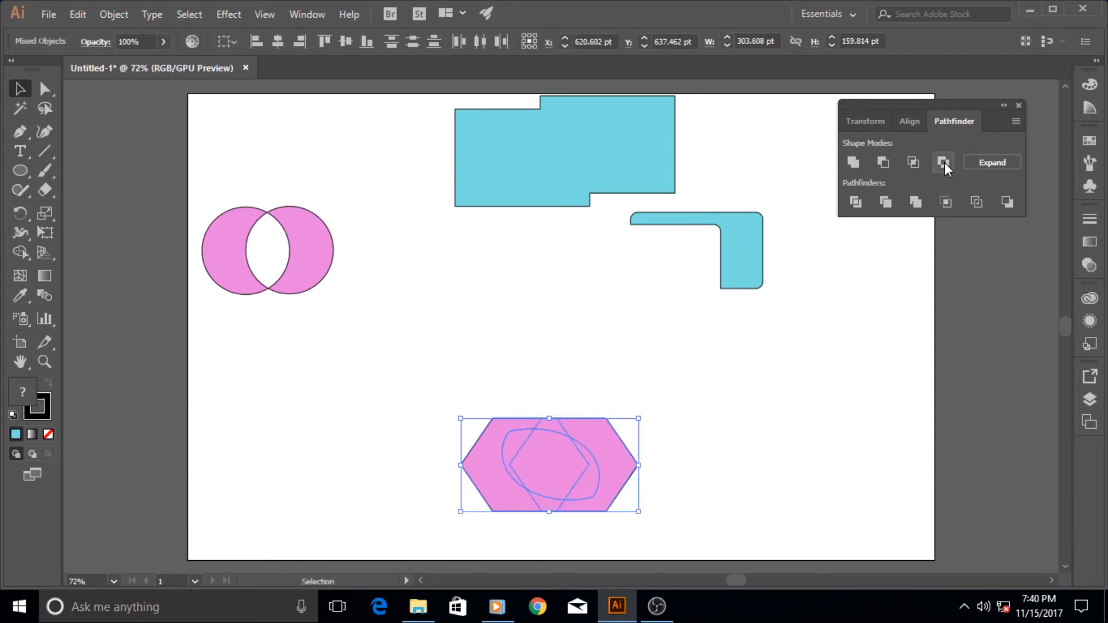
{"action": "left_click", "coordinate": [629, 363]}
{"action": "left_click_drag", "start_coordinate": [589, 435], "coordinate": [542, 368]}
{"action": "left_click_drag", "start_coordinate": [582, 477], "coordinate": [580, 441]}
{"action": "left_click_drag", "start_coordinate": [630, 321], "coordinate": [453, 476]}
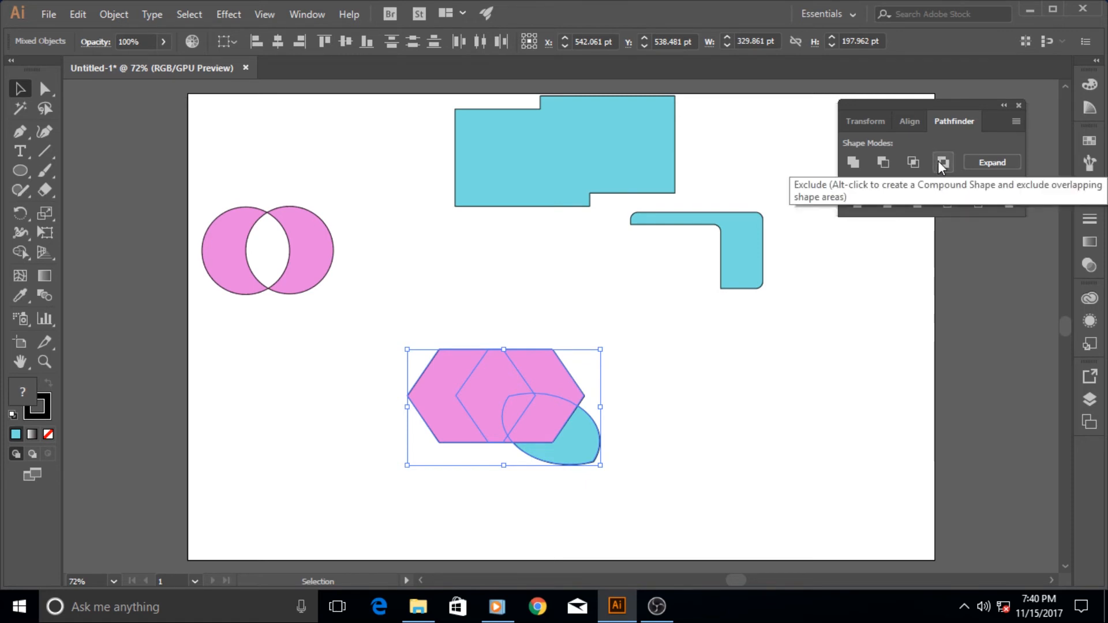
{"action": "left_click", "coordinate": [684, 394]}
Step: Try to Intersect the pink compound shape with the blue lens shape
{"action": "left_click_drag", "start_coordinate": [649, 438], "coordinate": [463, 342]}
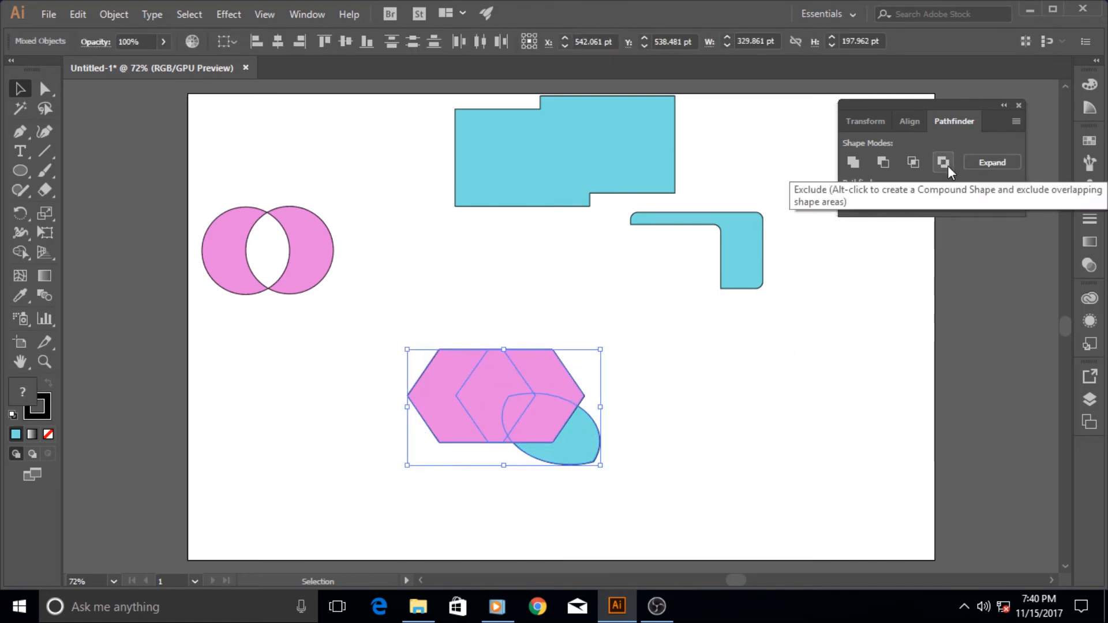
{"action": "left_click", "coordinate": [918, 165]}
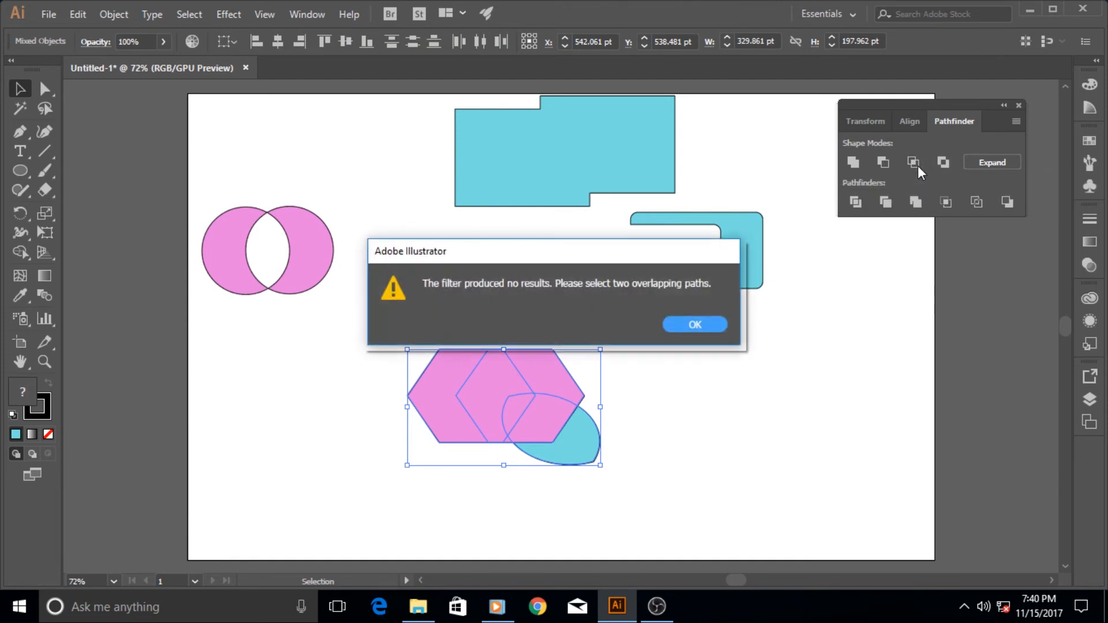
{"action": "left_click", "coordinate": [695, 325]}
{"action": "left_click", "coordinate": [687, 341]}
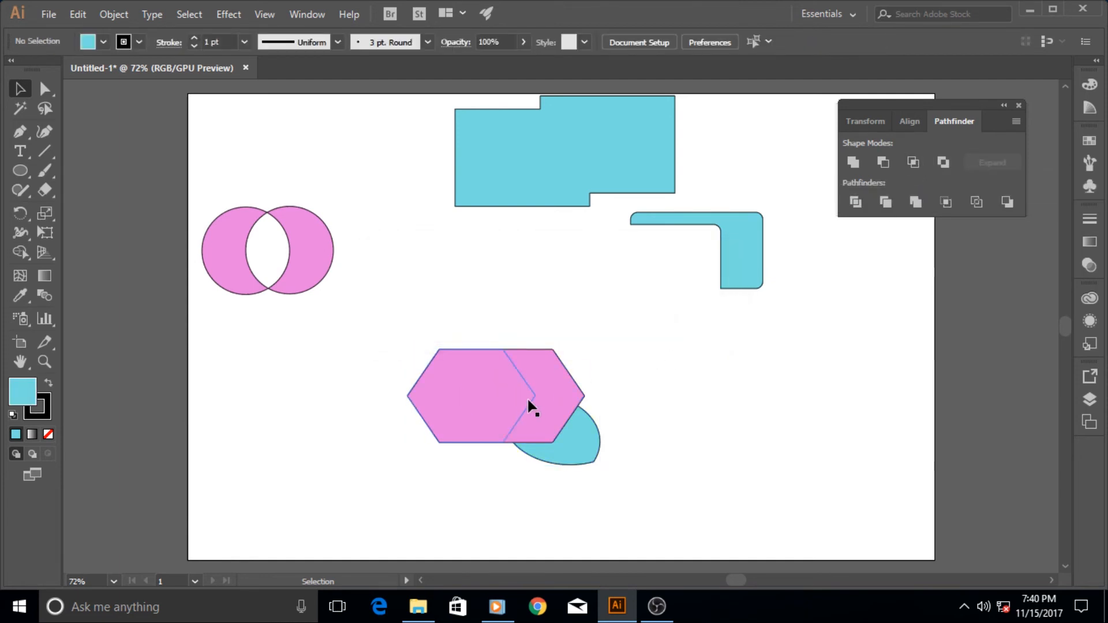
Step: Move the pink compound shape left off most of the lens, and overlap the blue L-shape with the right side of the stepped blue shape
{"action": "left_click_drag", "start_coordinate": [558, 384], "coordinate": [496, 411]}
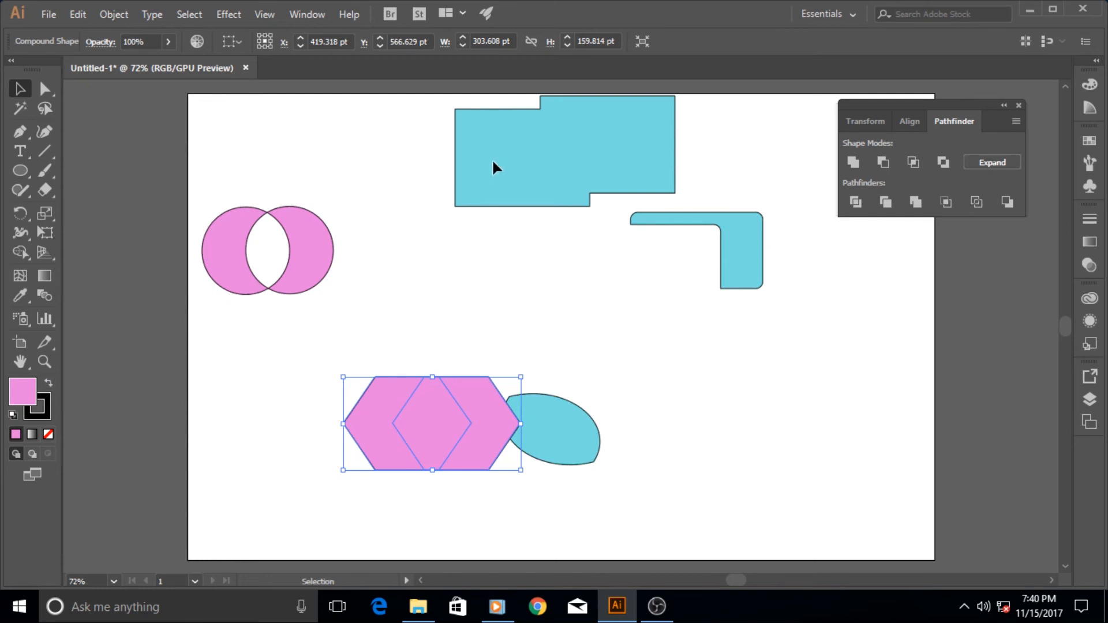
{"action": "left_click_drag", "start_coordinate": [495, 165], "coordinate": [487, 285]}
{"action": "left_click_drag", "start_coordinate": [729, 253], "coordinate": [688, 270]}
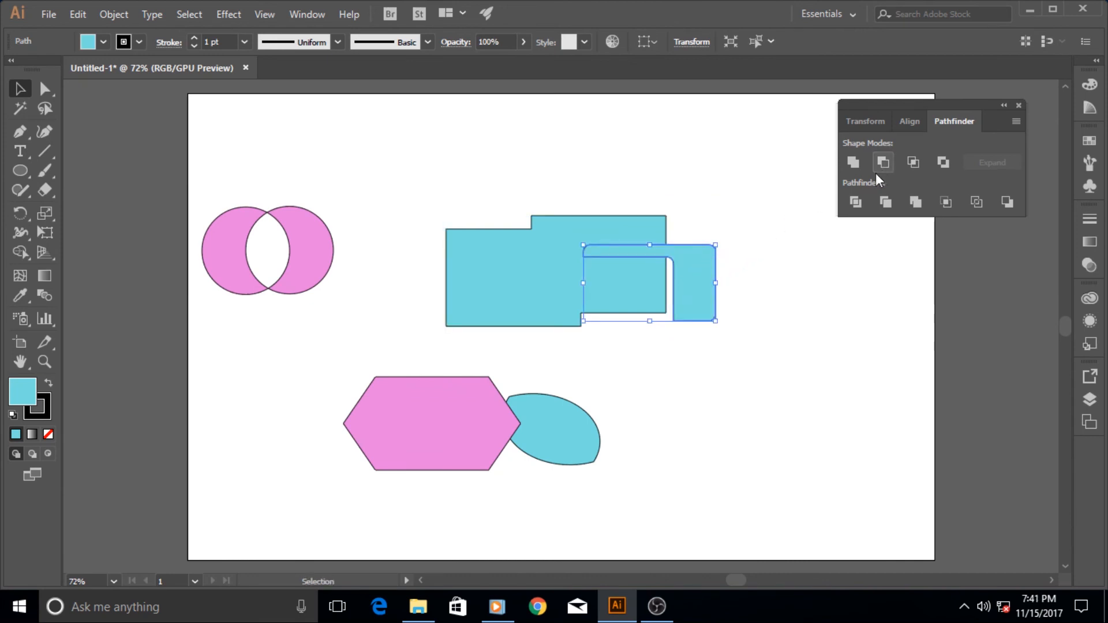
Step: Exclude the shared area of the stepped blue shape and the L-shape, and move the result slightly up
{"action": "left_click_drag", "start_coordinate": [771, 158], "coordinate": [507, 335]}
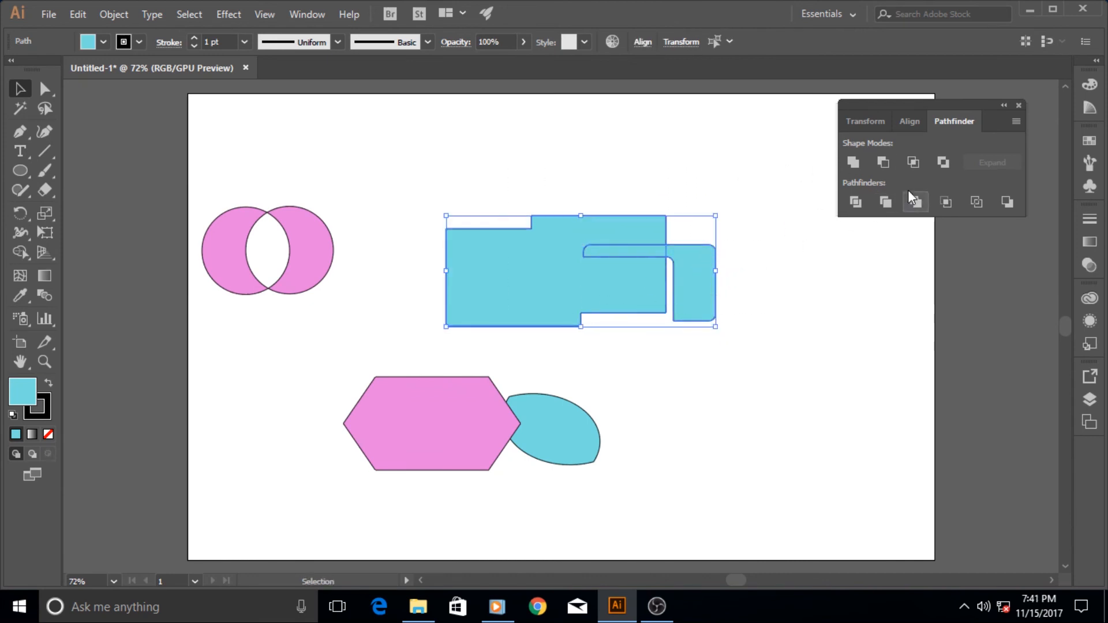
{"action": "left_click", "coordinate": [938, 164]}
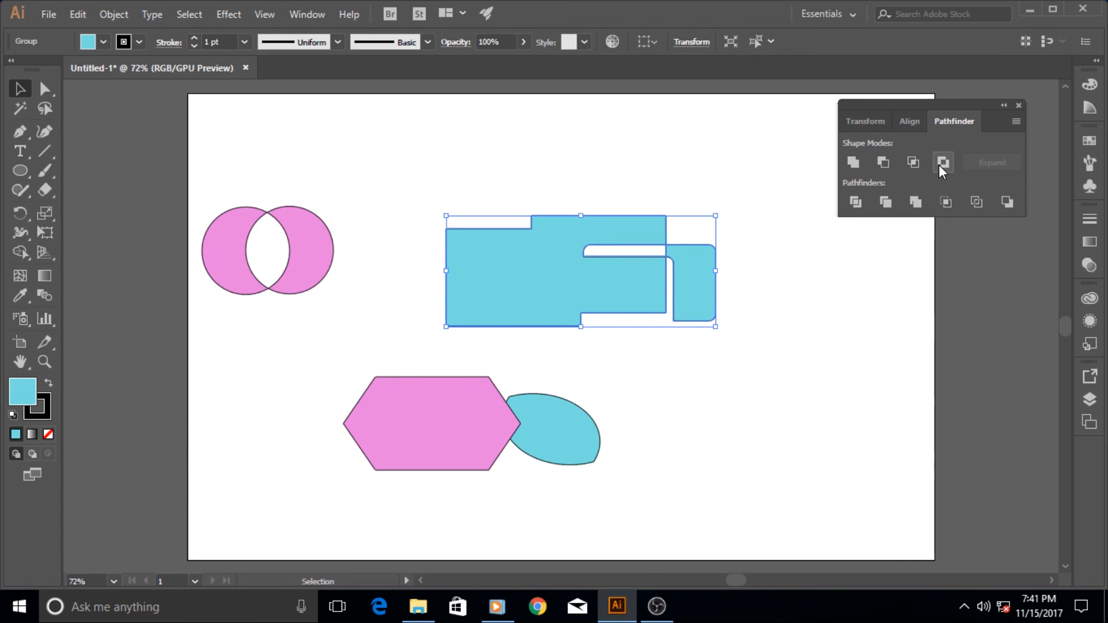
{"action": "left_click", "coordinate": [802, 315]}
{"action": "left_click_drag", "start_coordinate": [571, 297], "coordinate": [565, 260]}
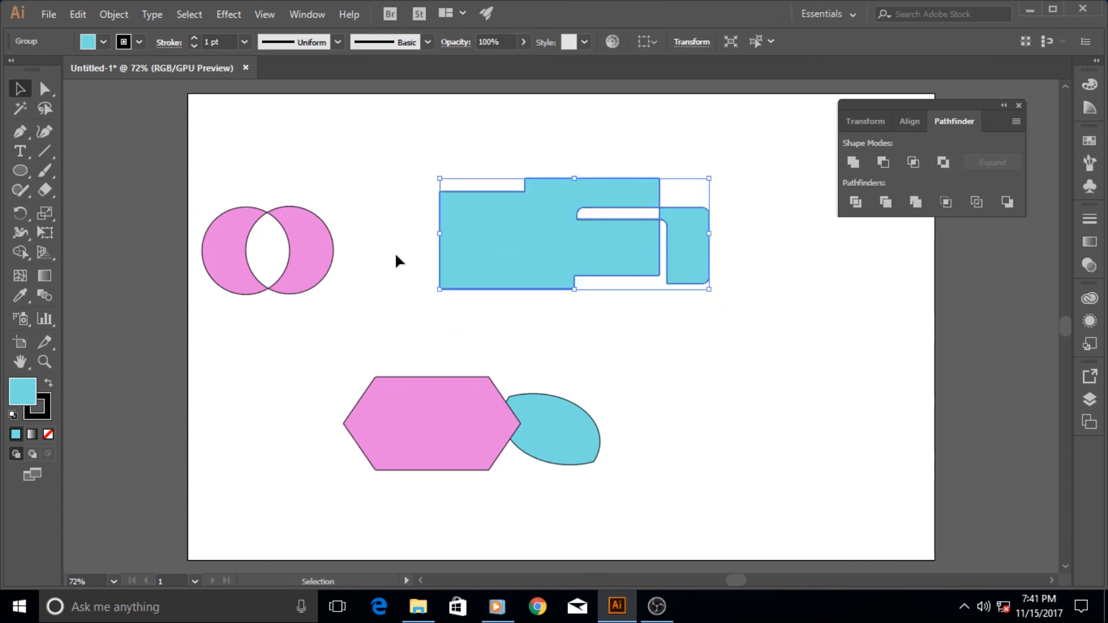
Step: Place the pink two-circle shape over the lower-left corner of the blue group and apply Exclude to both
{"action": "left_click_drag", "start_coordinate": [336, 262], "coordinate": [523, 291]}
{"action": "left_click_drag", "start_coordinate": [391, 156], "coordinate": [613, 309]}
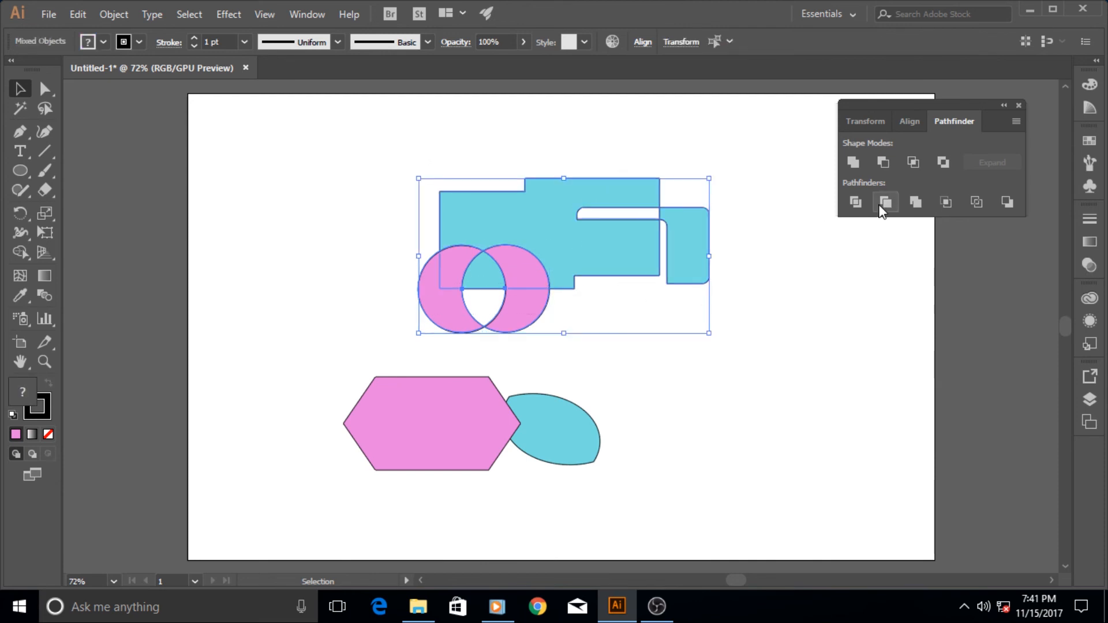
{"action": "left_click", "coordinate": [945, 162]}
{"action": "left_click", "coordinate": [810, 267]}
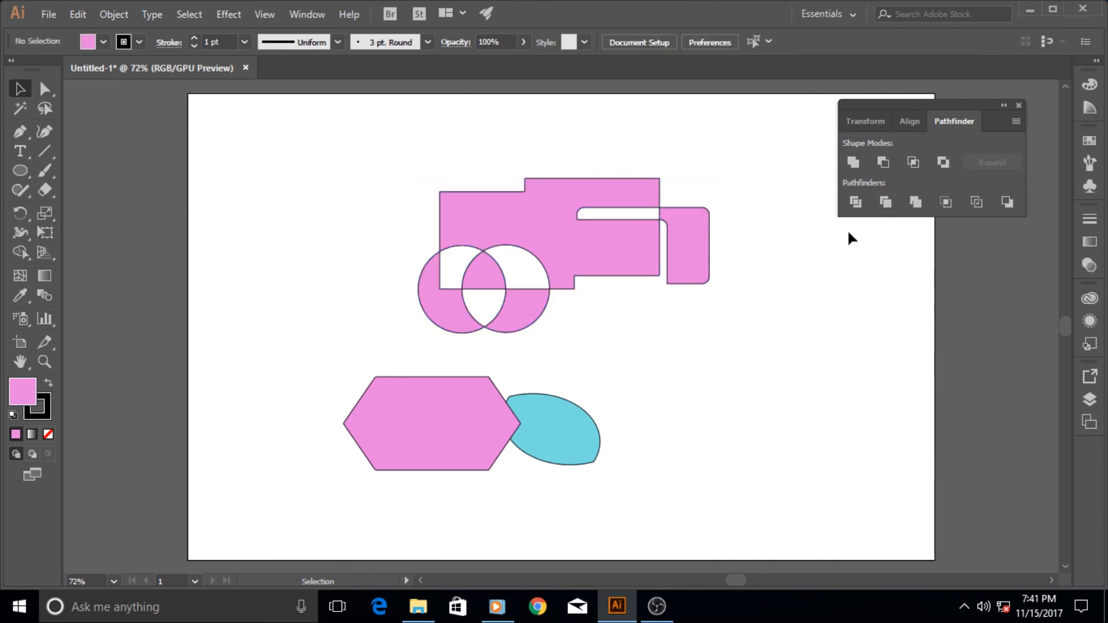
Step: Close the Pathfinder panel, and minimise Illustrator to open the desktop's context menu
{"action": "left_click", "coordinate": [1019, 105]}
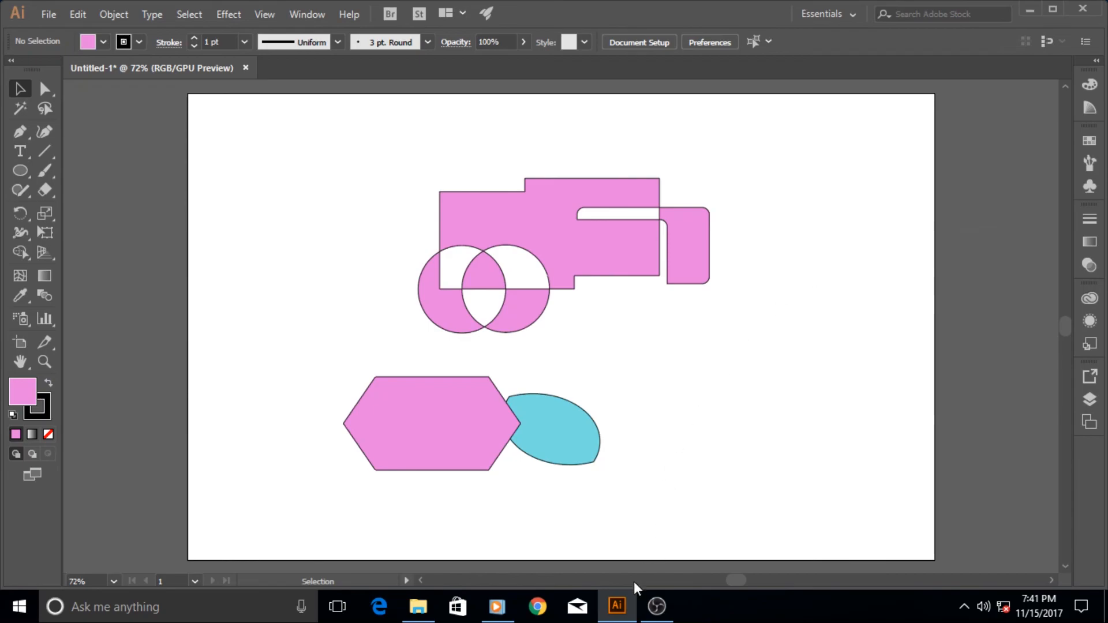
{"action": "left_click", "coordinate": [616, 606]}
{"action": "right_click", "coordinate": [495, 194]}
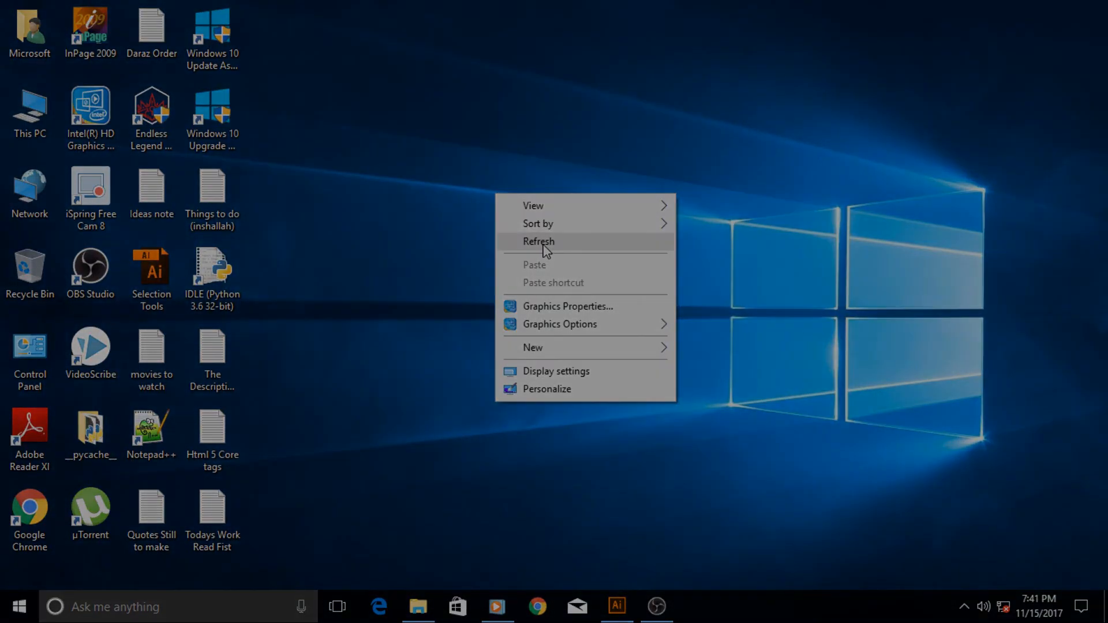